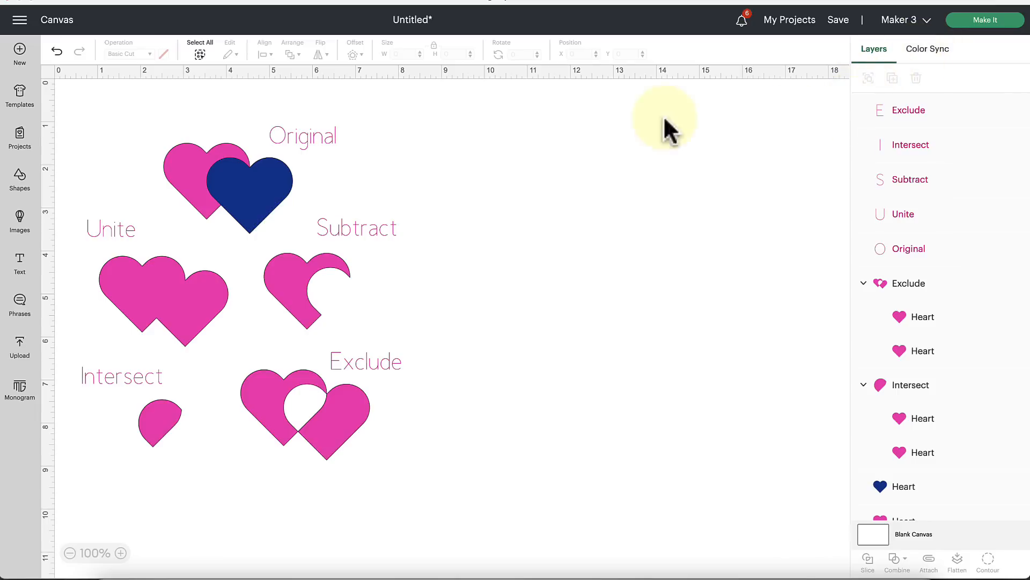
# Step: Select both overlapping hearts of the Original example, starting from the navy heart
pyautogui.click(273, 191)
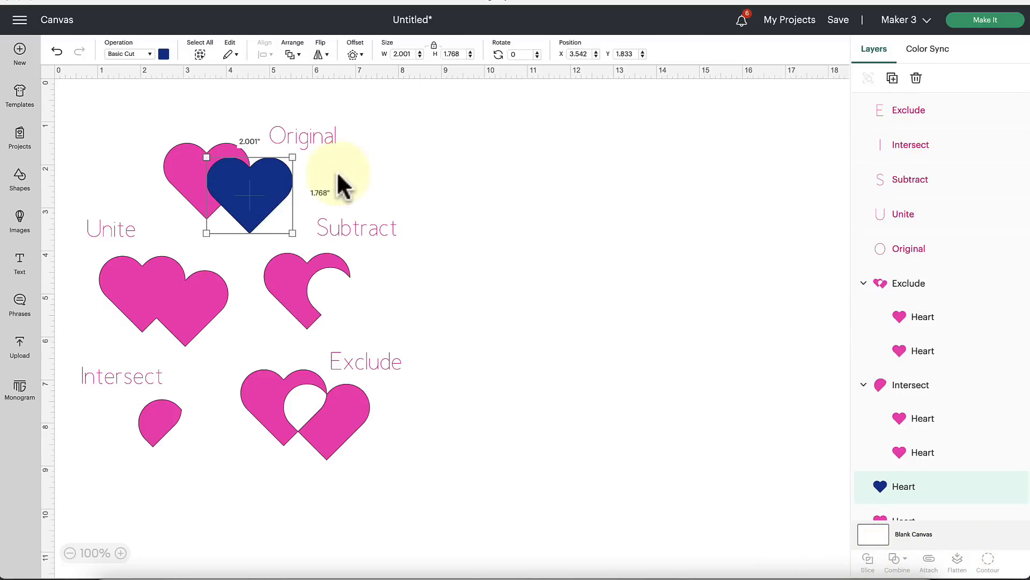
pyautogui.moveTo(166, 111); pyautogui.dragTo(241, 195)
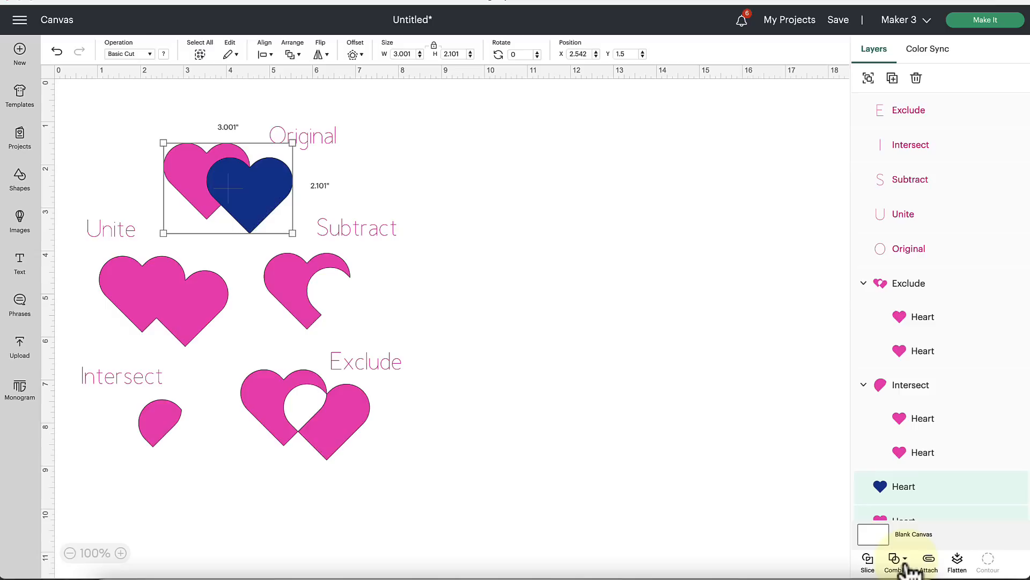
# Step: Bring up the Combine operations list from the Layers panel footer
pyautogui.click(906, 564)
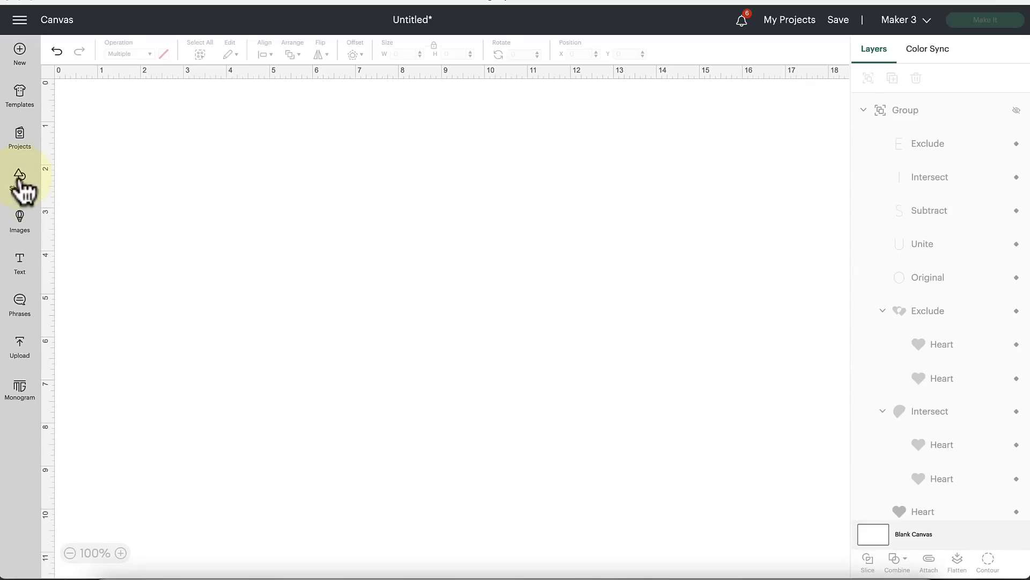
# Step: Add a heart shape, enlarge it to about 4.14 in wide and fill it magenta
pyautogui.click(20, 181)
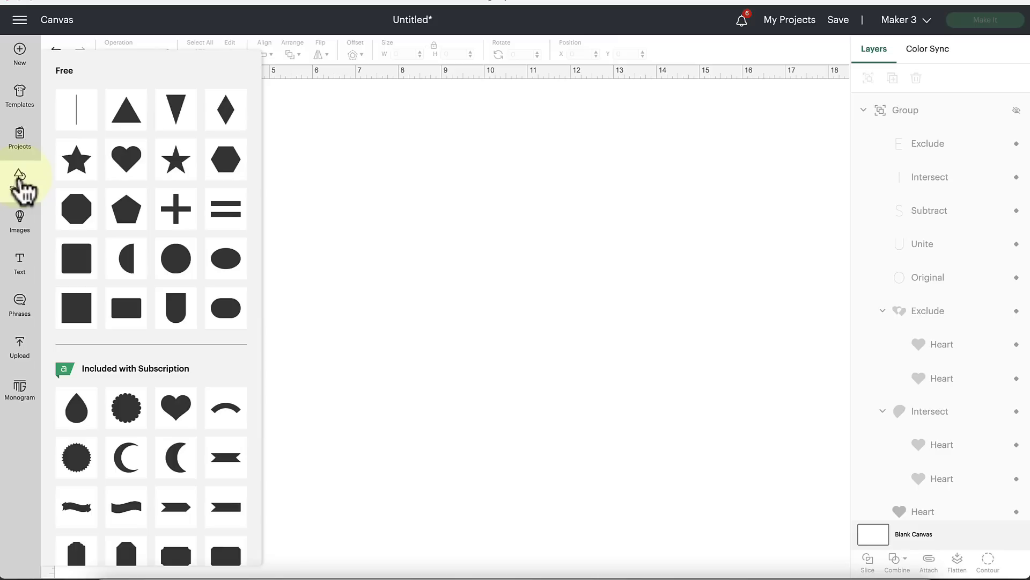
pyautogui.click(127, 161)
pyautogui.moveTo(345, 362); pyautogui.dragTo(335, 206)
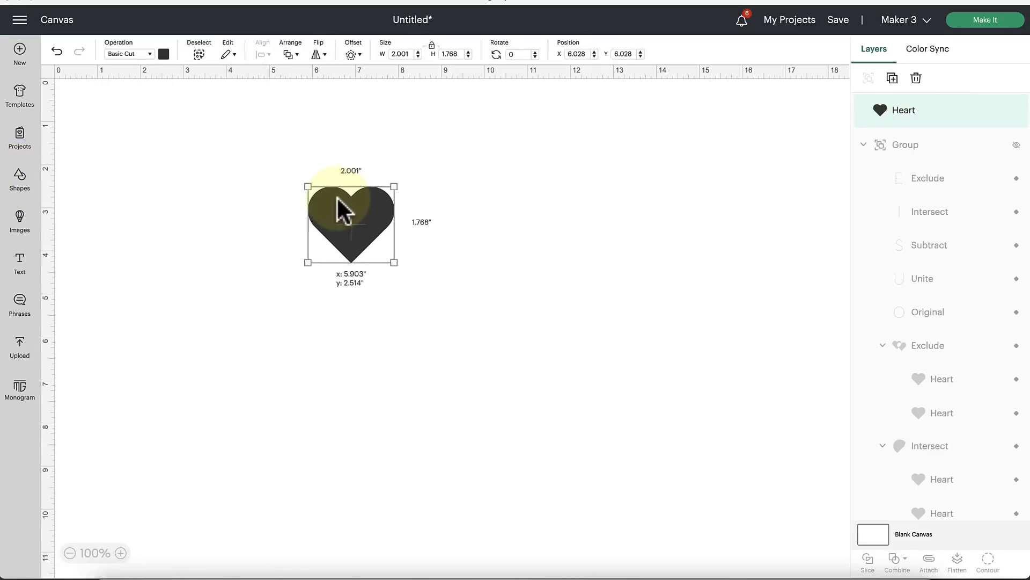
pyautogui.moveTo(389, 254); pyautogui.dragTo(483, 335)
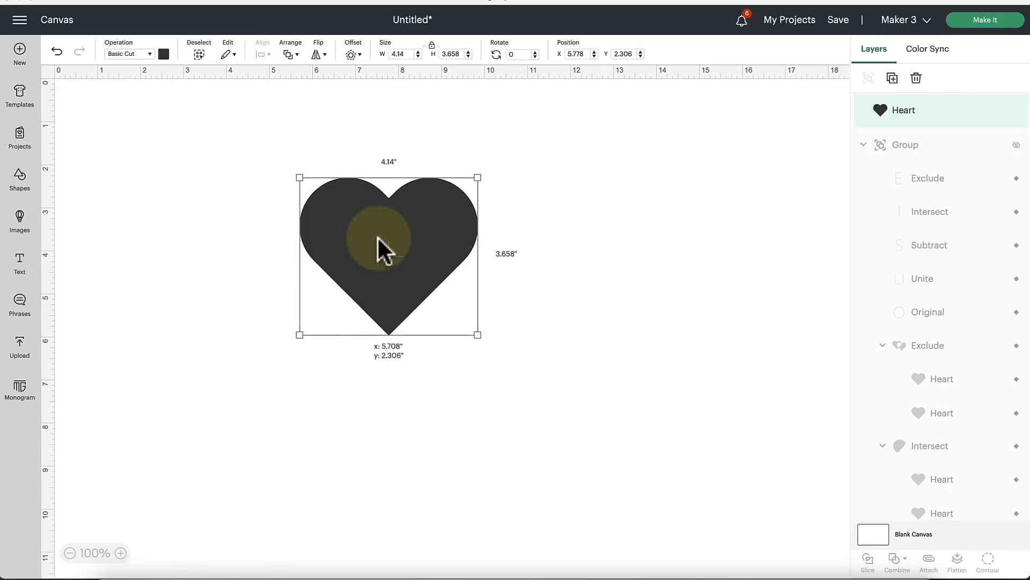
pyautogui.moveTo(381, 248); pyautogui.dragTo(323, 250)
pyautogui.click(164, 54)
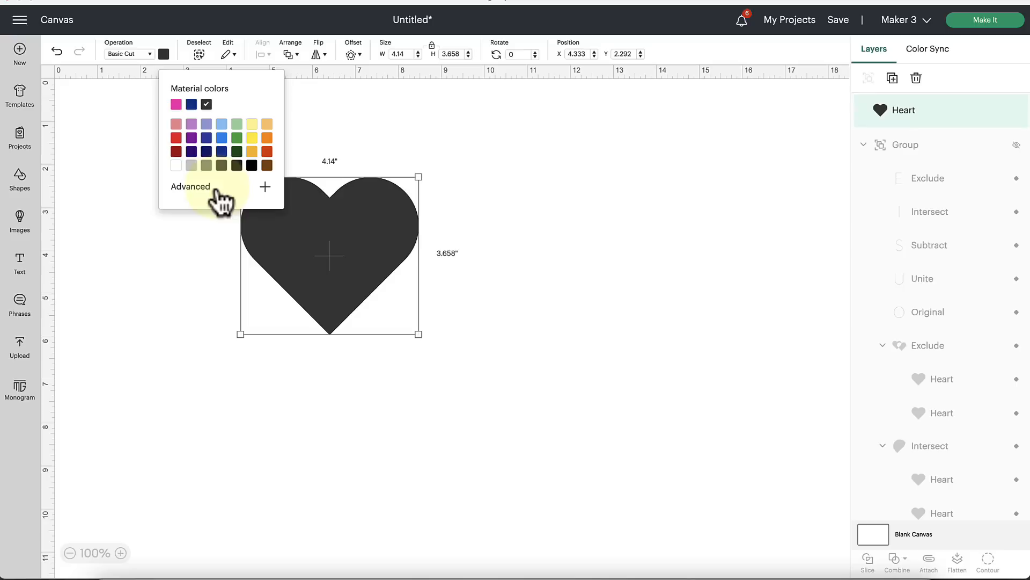
pyautogui.click(176, 103)
pyautogui.click(676, 217)
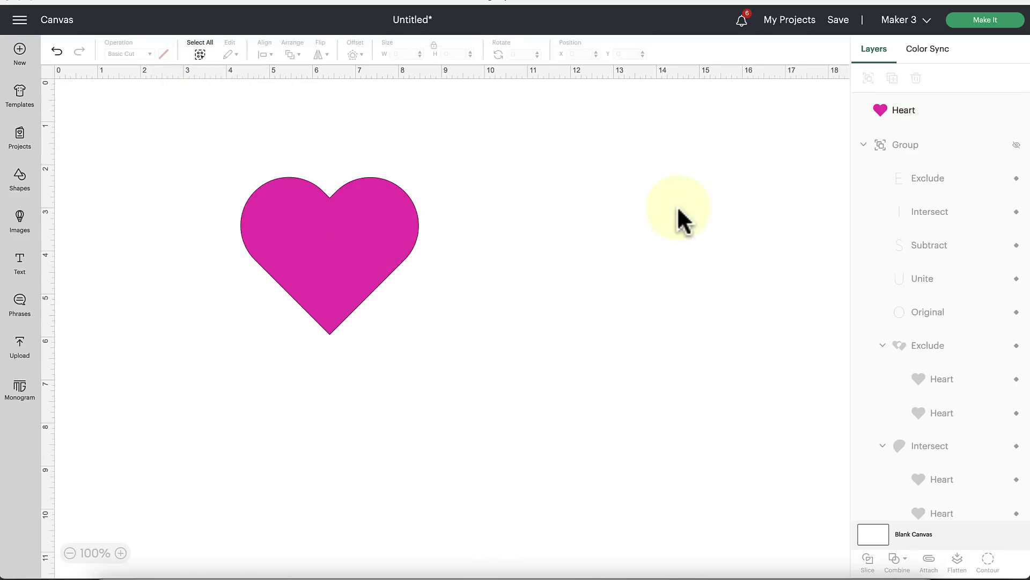
# Step: Duplicate the pink heart, colour the copy navy and overlap it onto the original
pyautogui.click(383, 224)
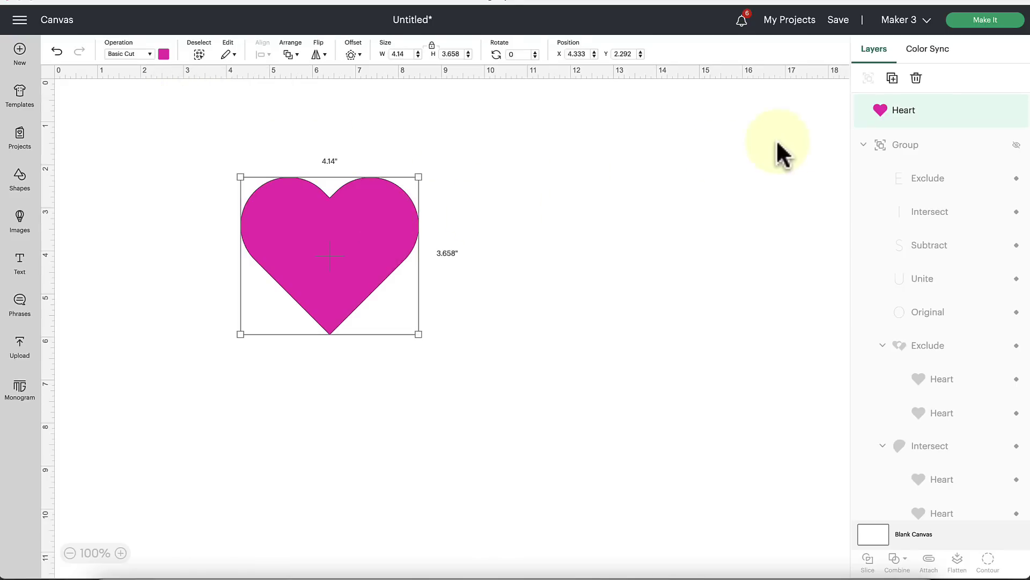
pyautogui.click(892, 79)
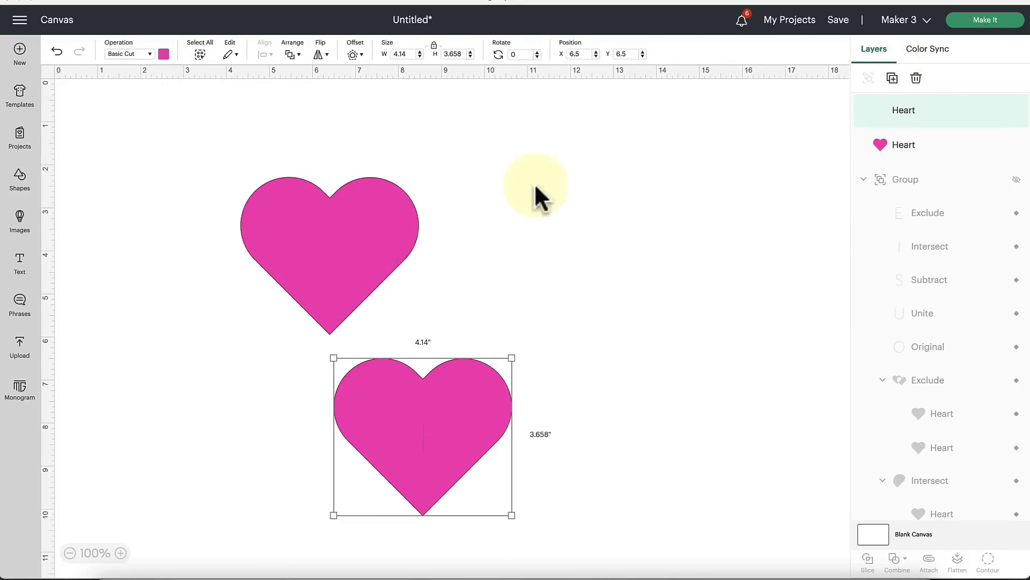
pyautogui.moveTo(396, 435); pyautogui.dragTo(489, 256)
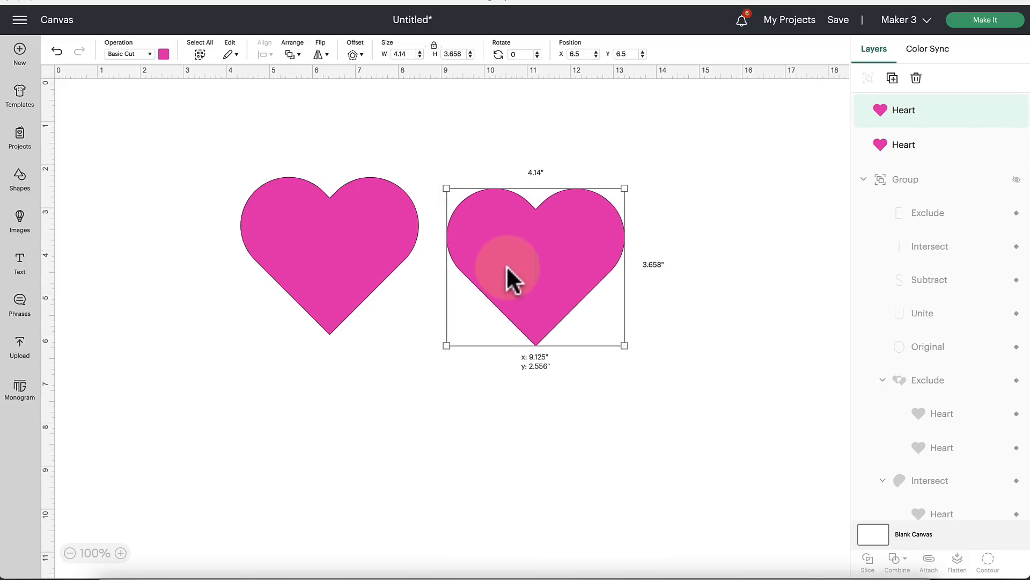
pyautogui.click(164, 54)
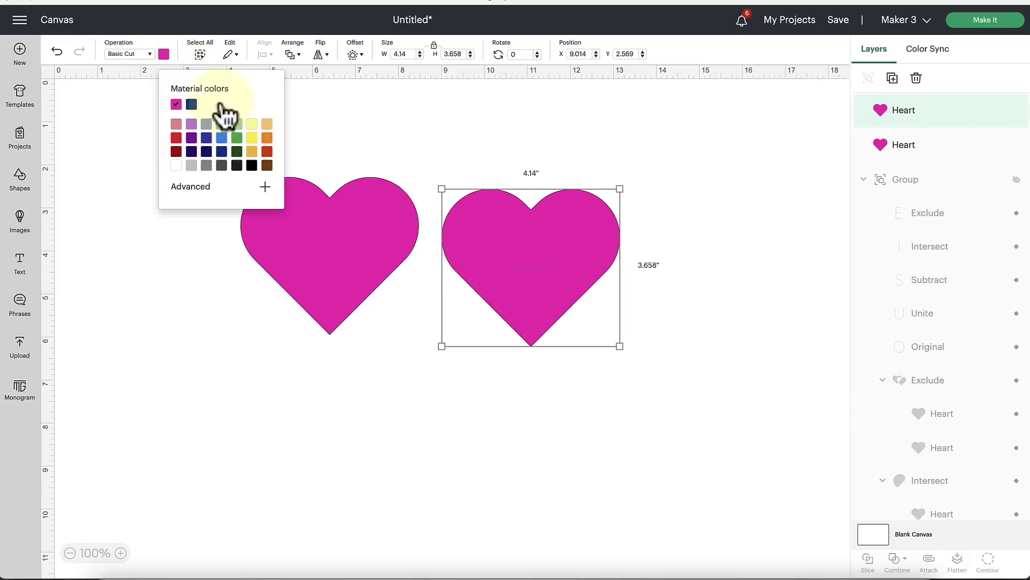
pyautogui.click(206, 152)
pyautogui.moveTo(531, 257); pyautogui.dragTo(415, 286)
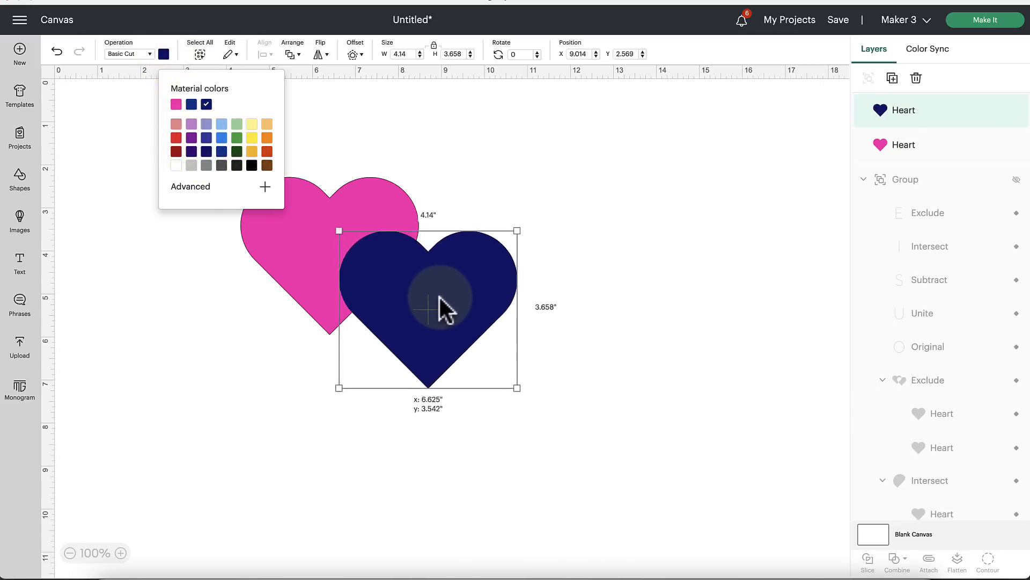
pyautogui.click(529, 286)
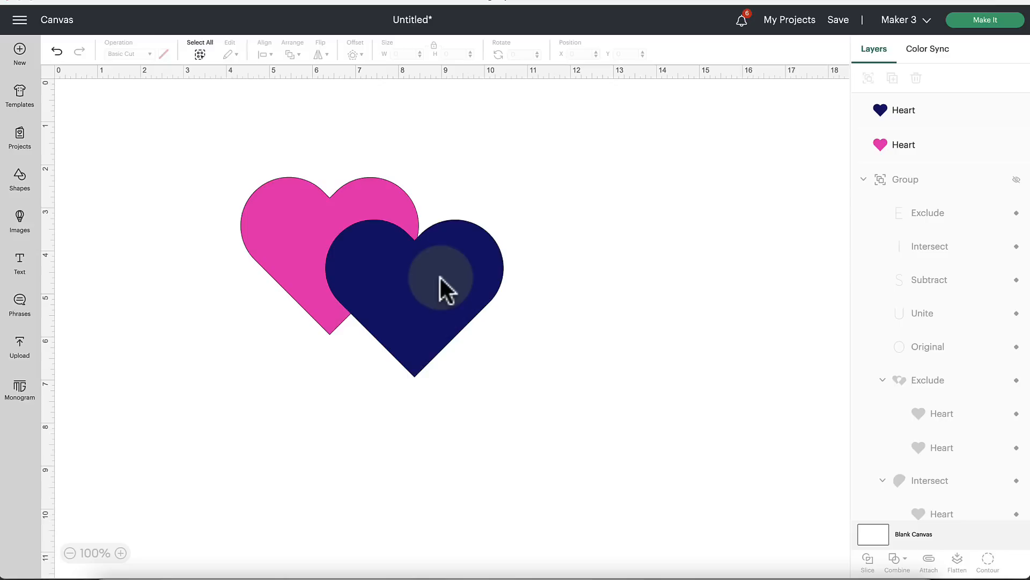
pyautogui.moveTo(440, 276); pyautogui.dragTo(440, 269)
# Step: Move the heart pair upper-left and duplicate it into a second pair at middle right
pyautogui.click(515, 184)
pyautogui.moveTo(515, 173); pyautogui.dragTo(334, 278)
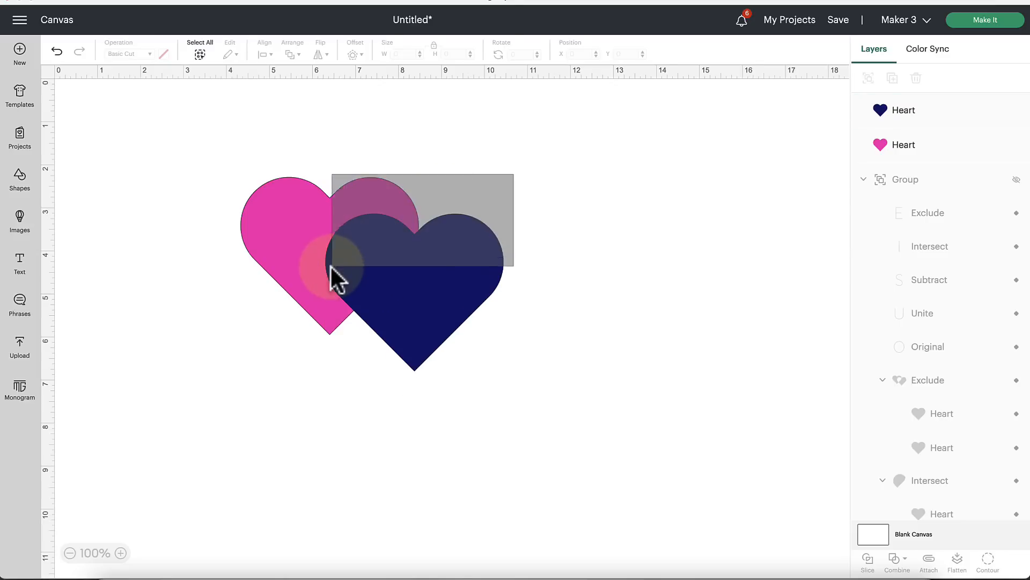
pyautogui.moveTo(435, 274); pyautogui.dragTo(270, 197)
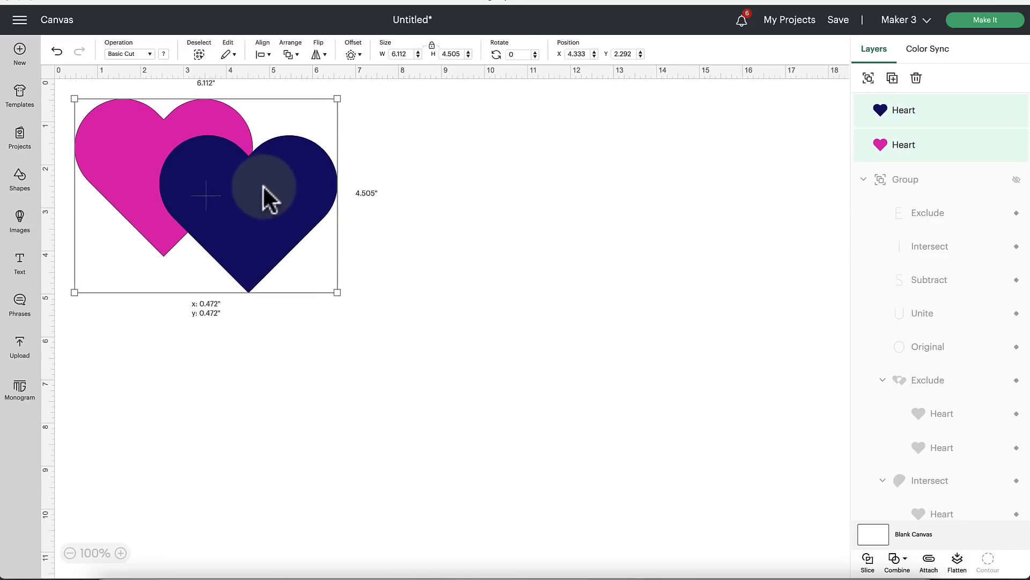
pyautogui.click(892, 77)
pyautogui.moveTo(507, 515); pyautogui.dragTo(523, 347)
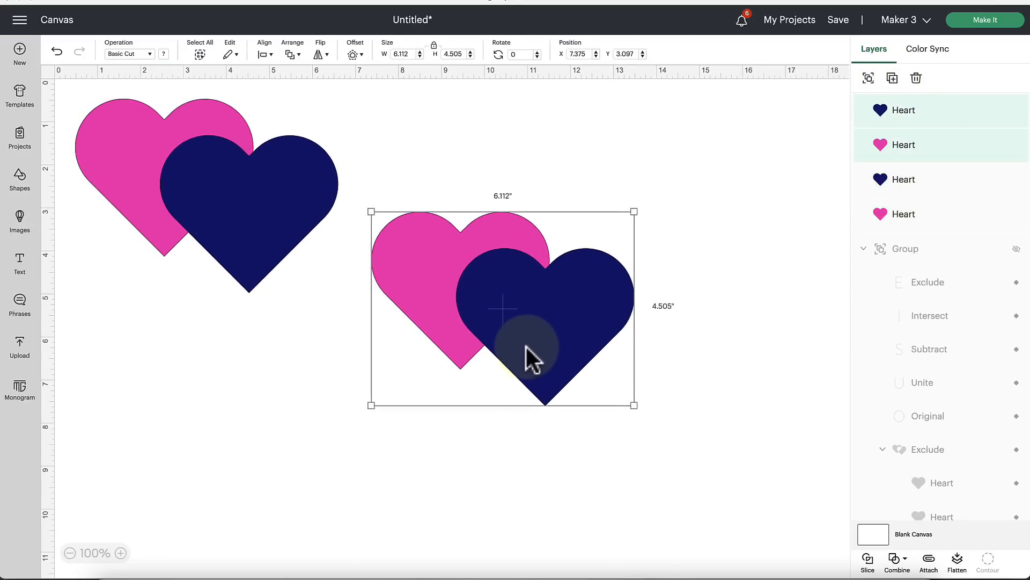
pyautogui.moveTo(487, 290); pyautogui.dragTo(490, 309)
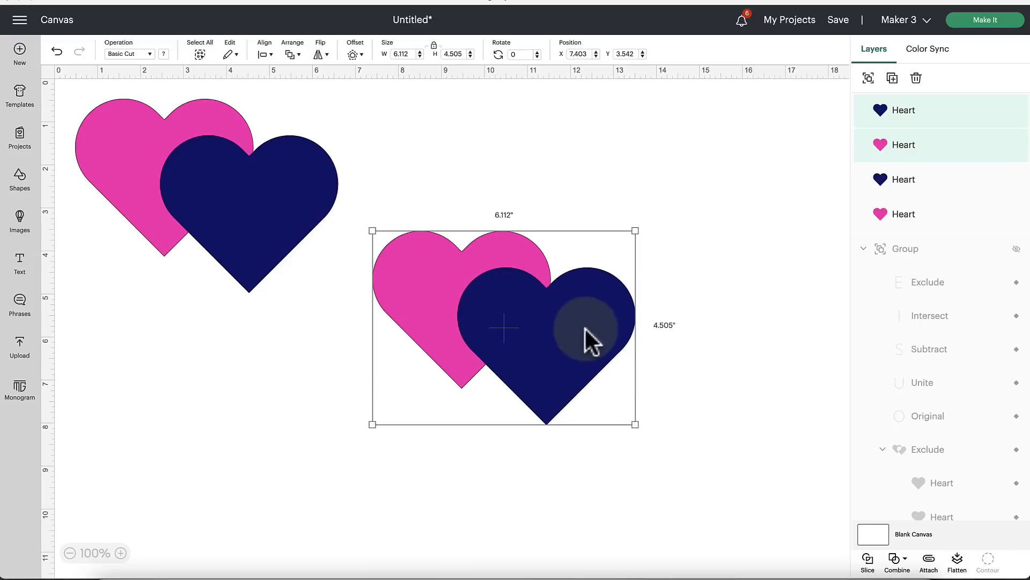
# Step: Weld the second pair into one pink shape and position it beside the first pair
pyautogui.click(902, 561)
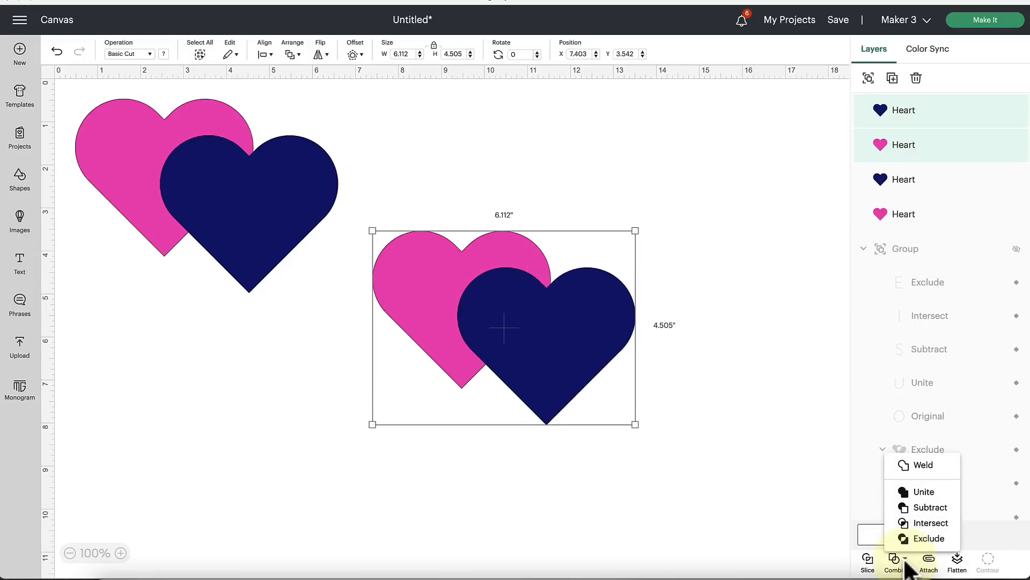
pyautogui.click(924, 466)
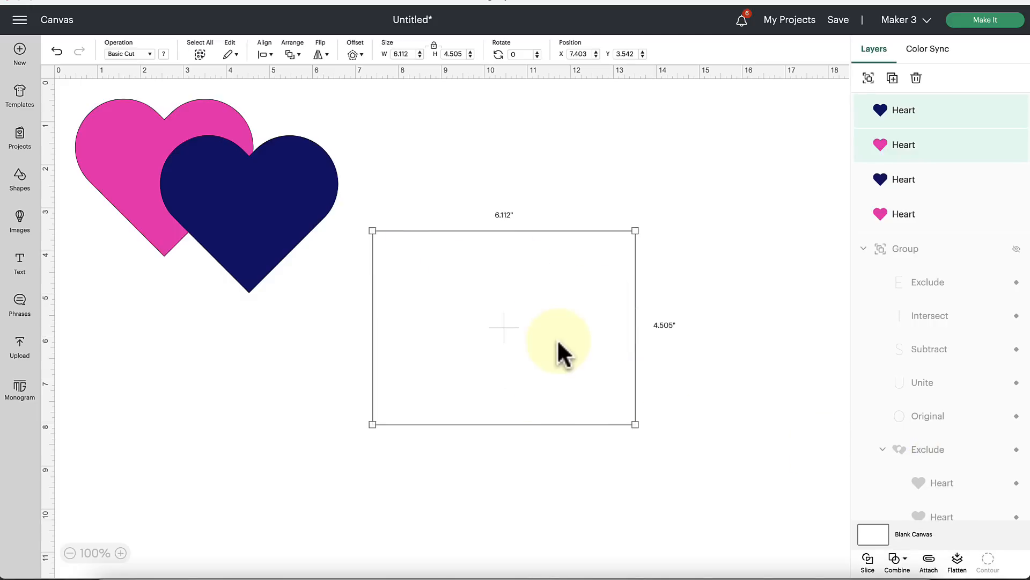
pyautogui.moveTo(557, 339); pyautogui.dragTo(606, 211)
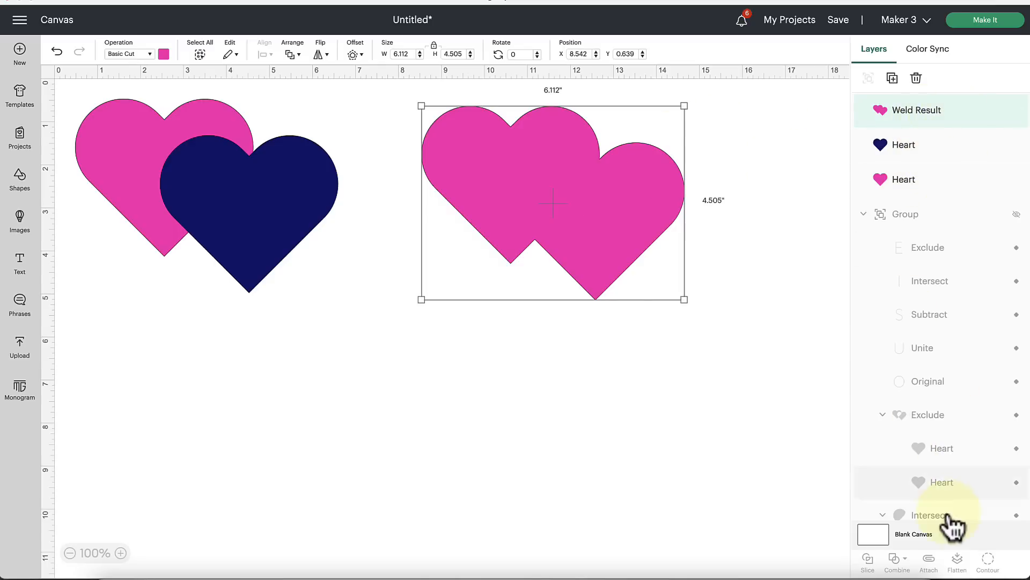
pyautogui.moveTo(574, 189); pyautogui.dragTo(580, 238)
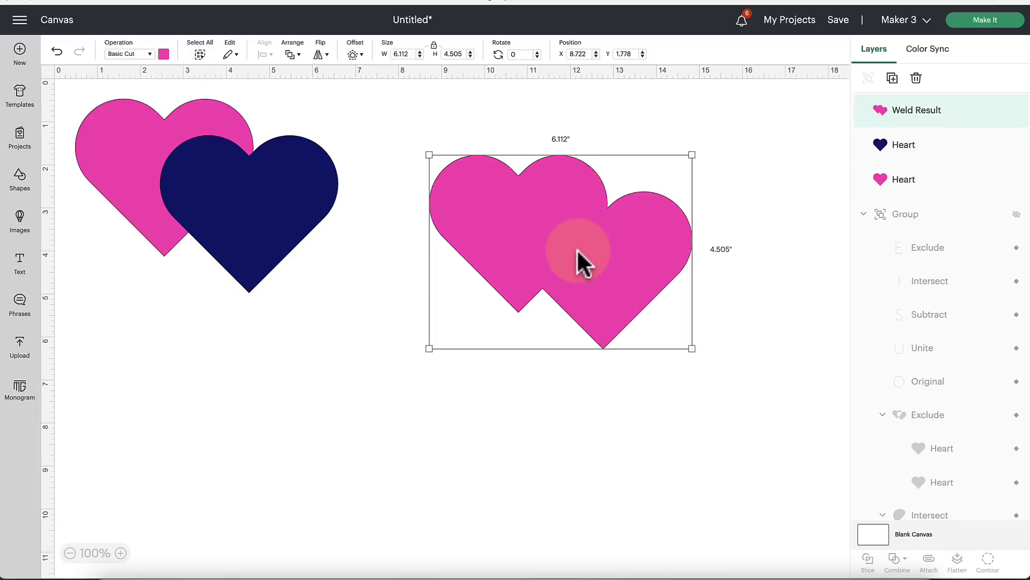
pyautogui.moveTo(577, 249); pyautogui.dragTo(543, 197)
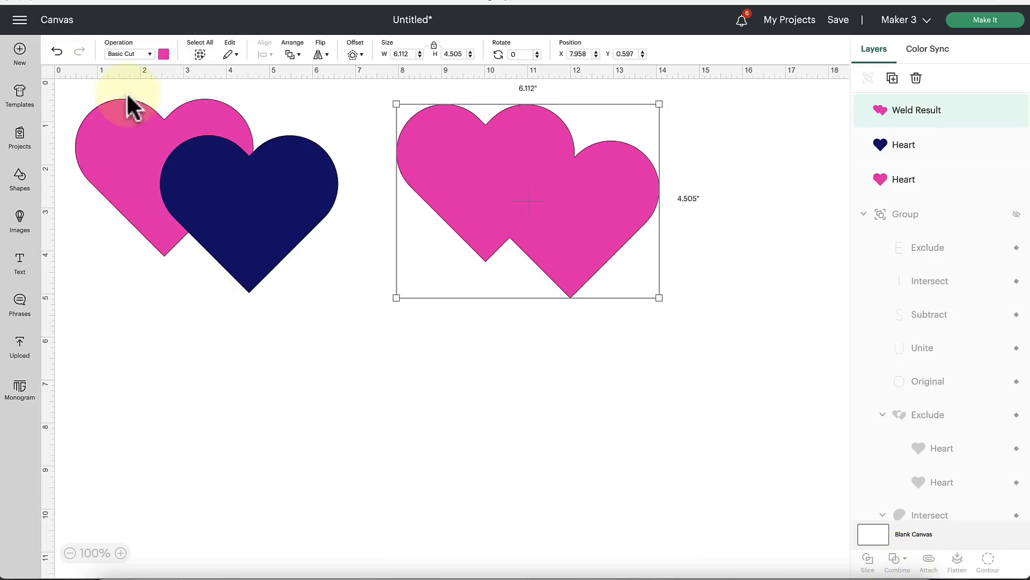
# Step: Undo the weld to restore the separate hearts and reselect both hearts of the second pair
pyautogui.click(58, 53)
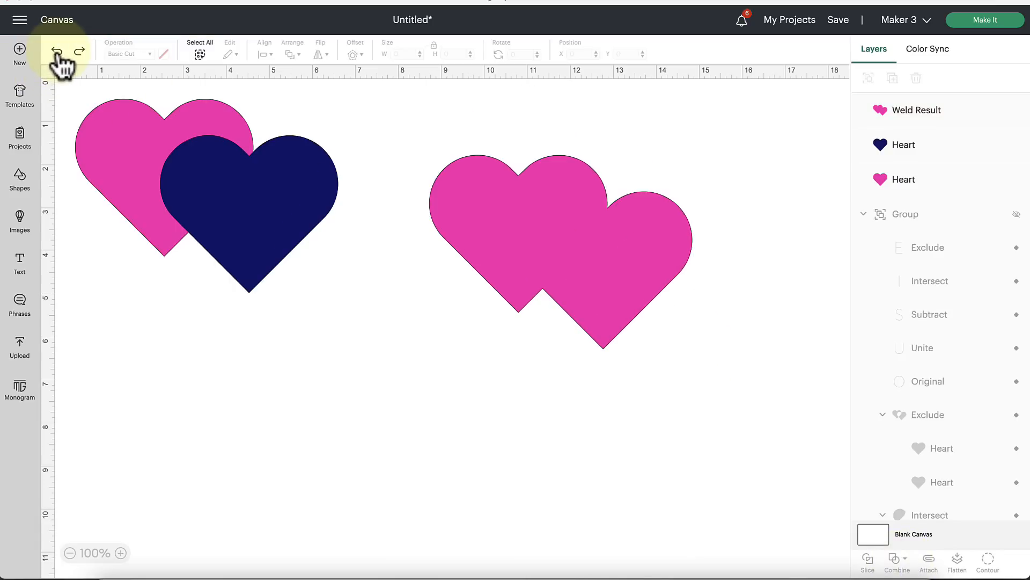
pyautogui.click(78, 54)
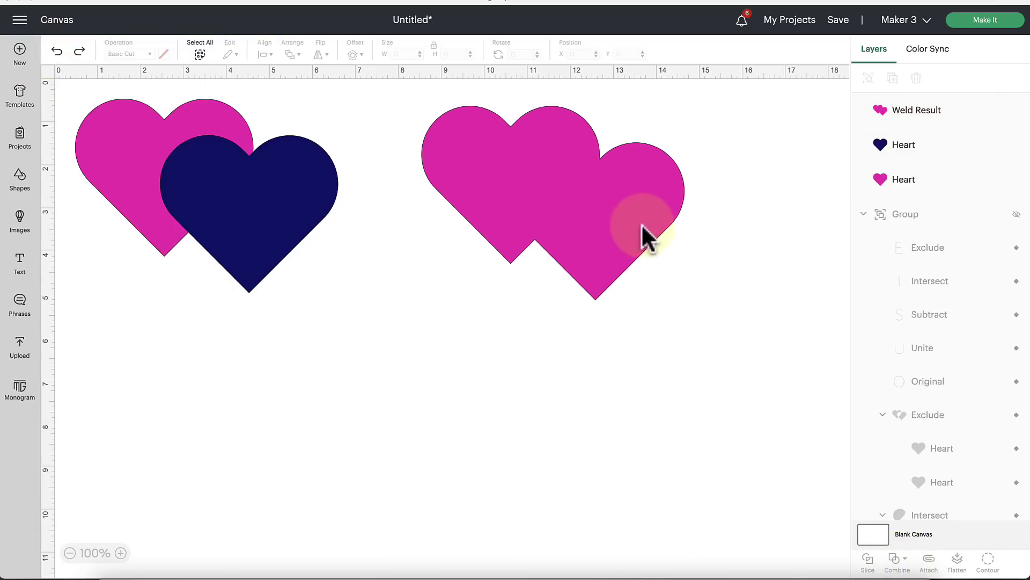
pyautogui.click(58, 54)
pyautogui.click(59, 54)
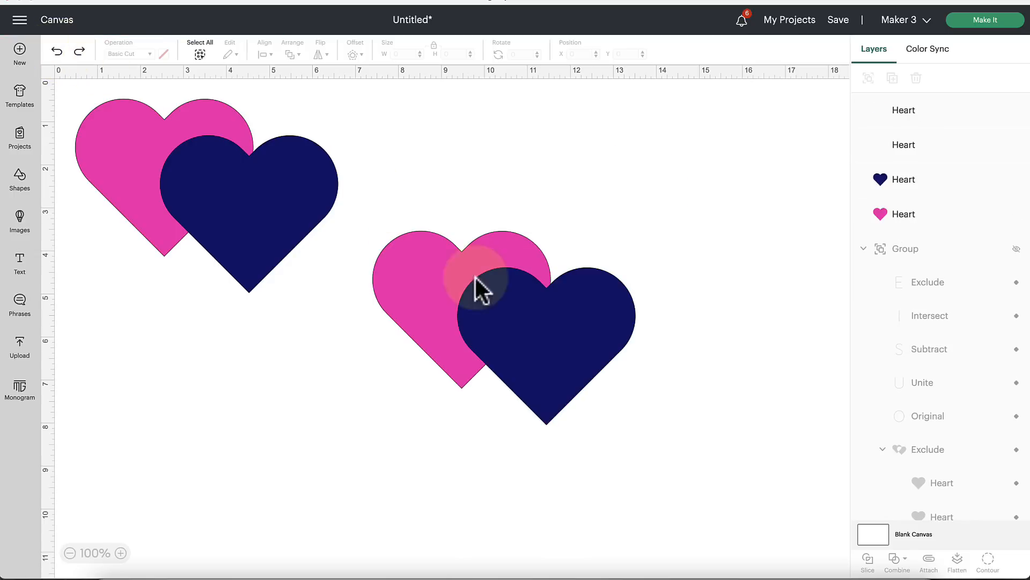
pyautogui.click(496, 322)
pyautogui.moveTo(716, 256); pyautogui.dragTo(483, 363)
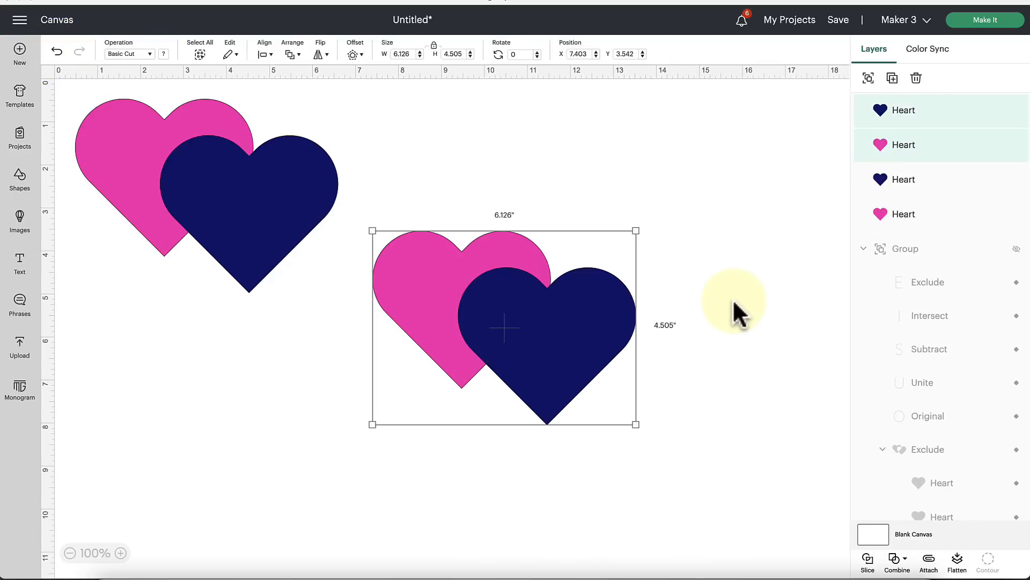
# Step: Unite the two hearts into one pink shape and move it to the upper right
pyautogui.click(897, 559)
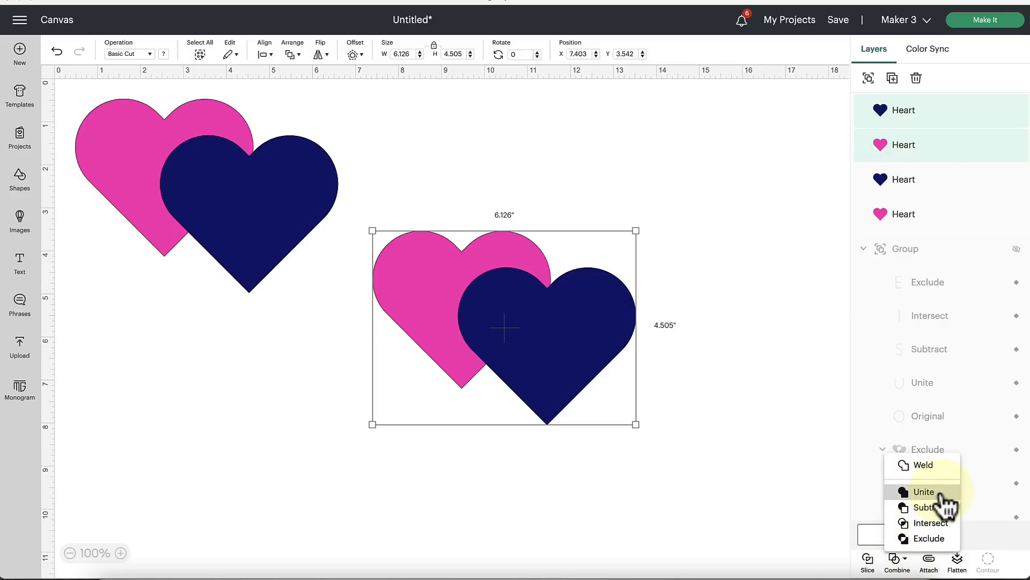
pyautogui.click(925, 492)
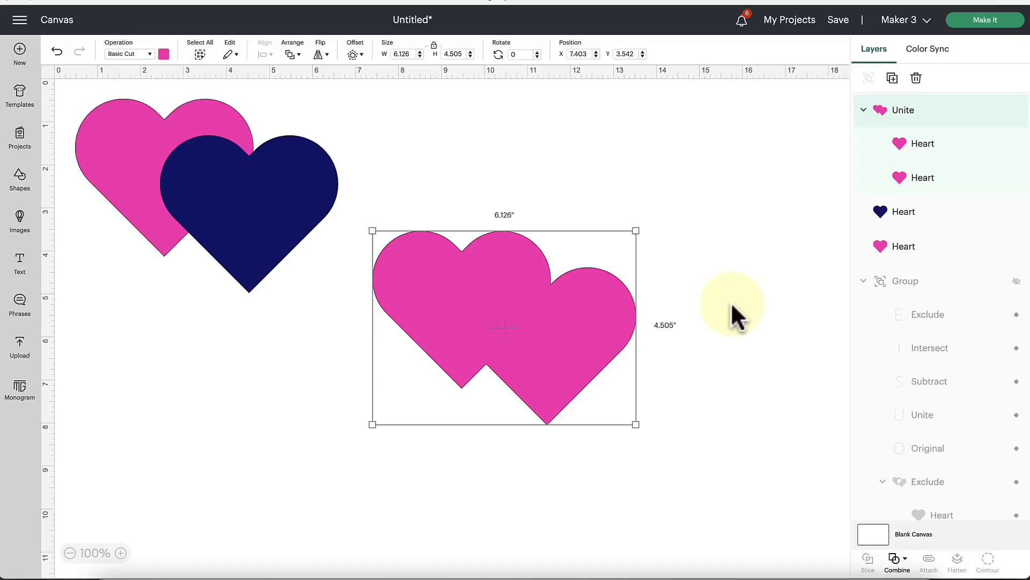
pyautogui.moveTo(530, 327); pyautogui.dragTo(552, 205)
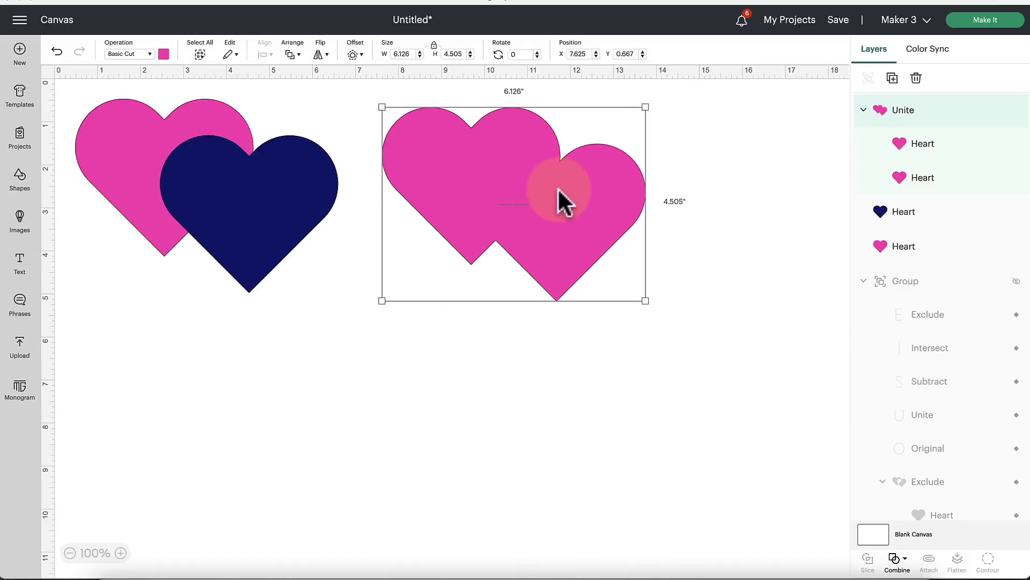
pyautogui.moveTo(563, 200); pyautogui.dragTo(715, 194)
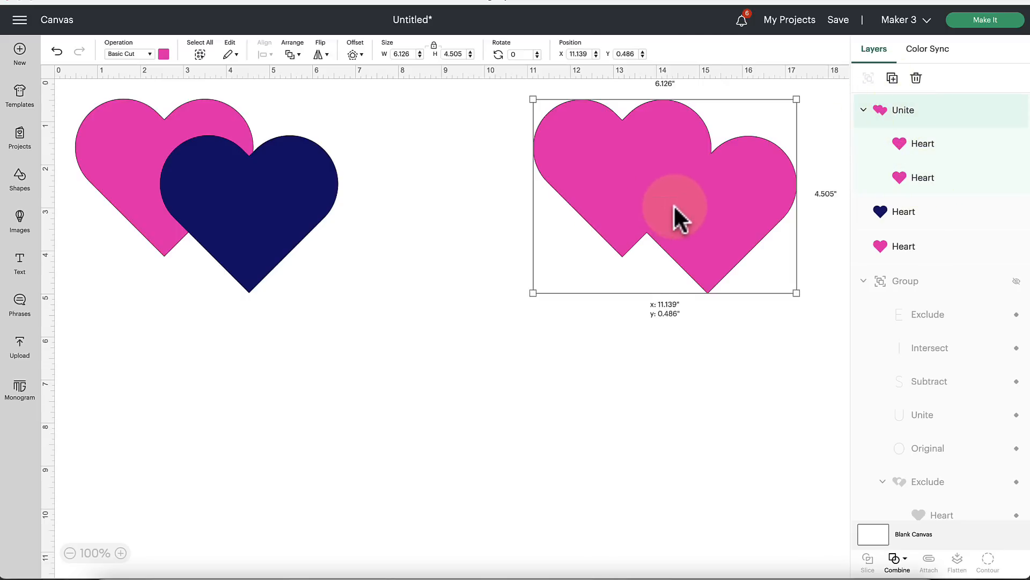
pyautogui.moveTo(676, 203); pyautogui.dragTo(669, 206)
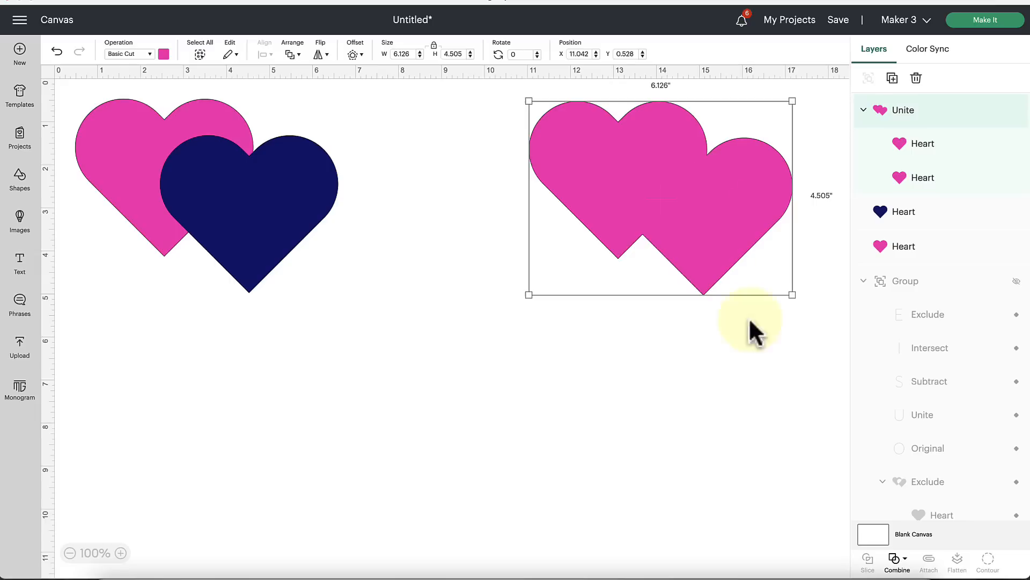
# Step: Undo the unite and recolour the separated front heart navy
pyautogui.click(901, 560)
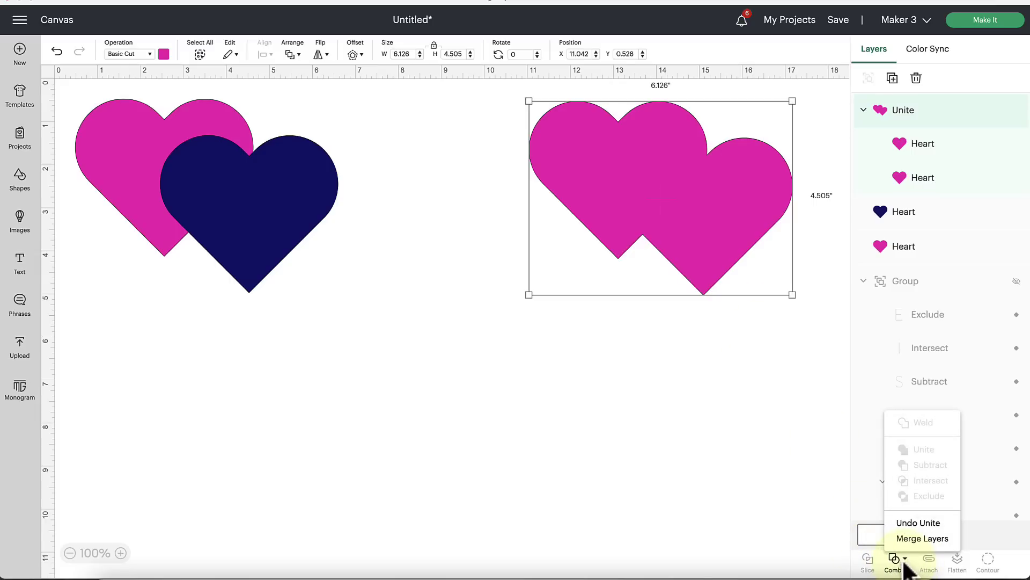
pyautogui.click(919, 522)
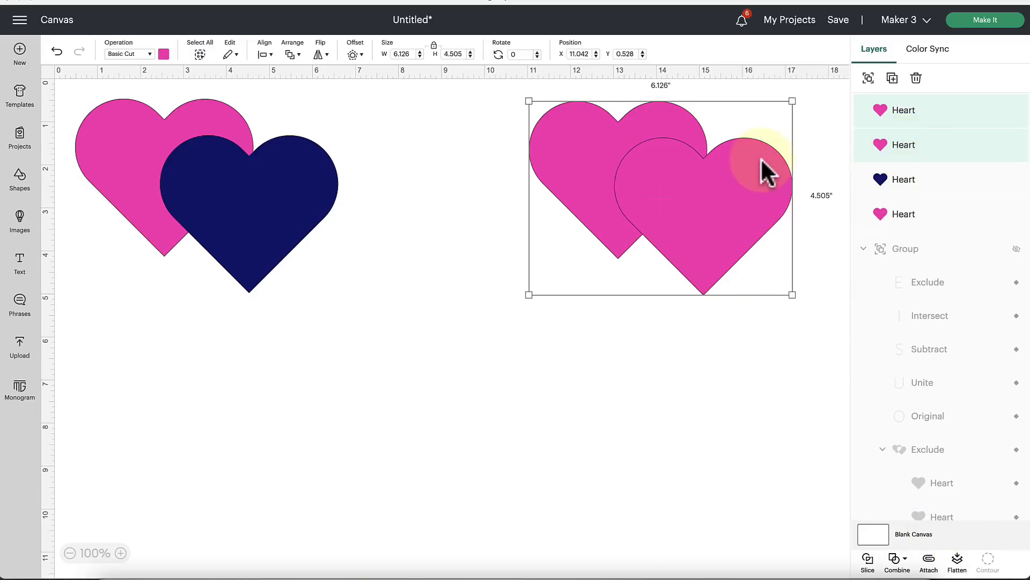
pyautogui.click(735, 366)
pyautogui.click(701, 185)
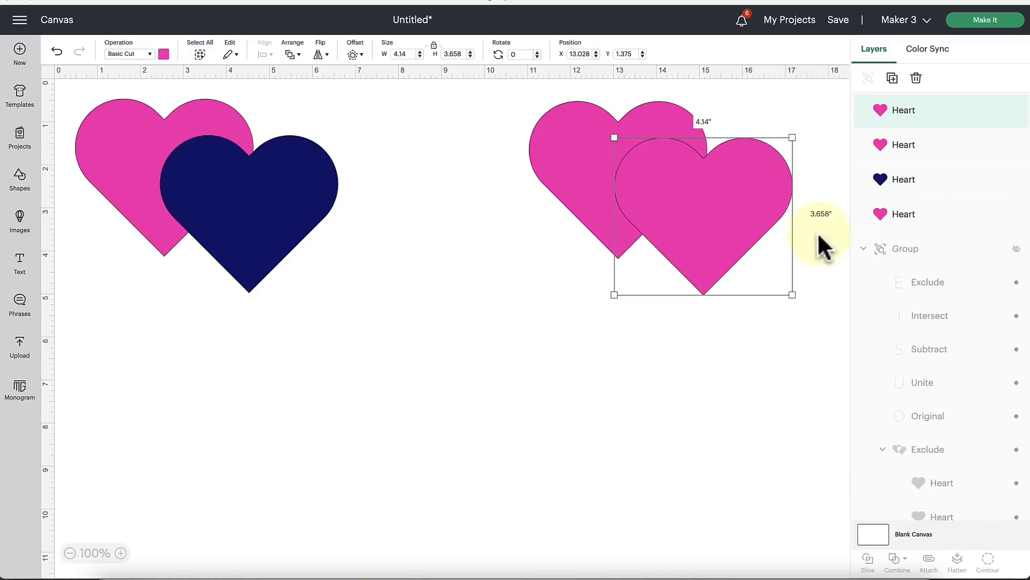
pyautogui.click(163, 54)
pyautogui.click(222, 151)
pyautogui.click(478, 250)
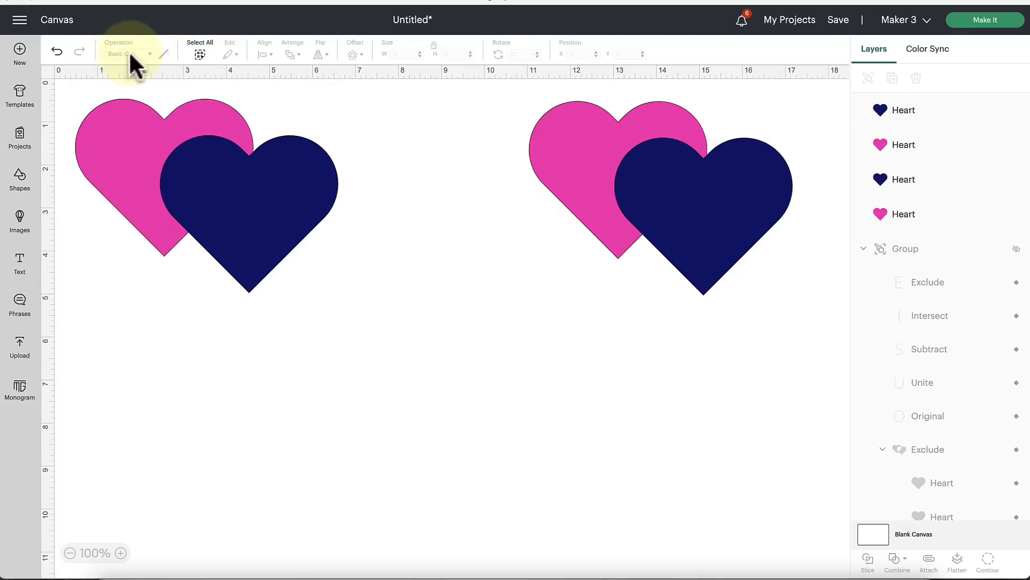
# Step: Check the hearts' colours, then select both right hearts and shift them toward the centre
pyautogui.click(698, 221)
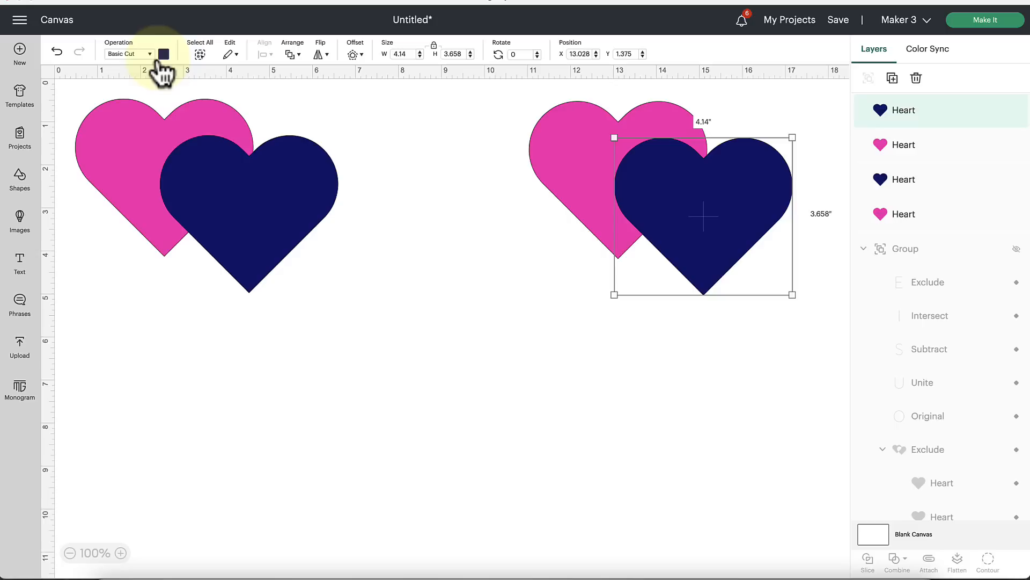
pyautogui.click(164, 54)
pyautogui.click(455, 223)
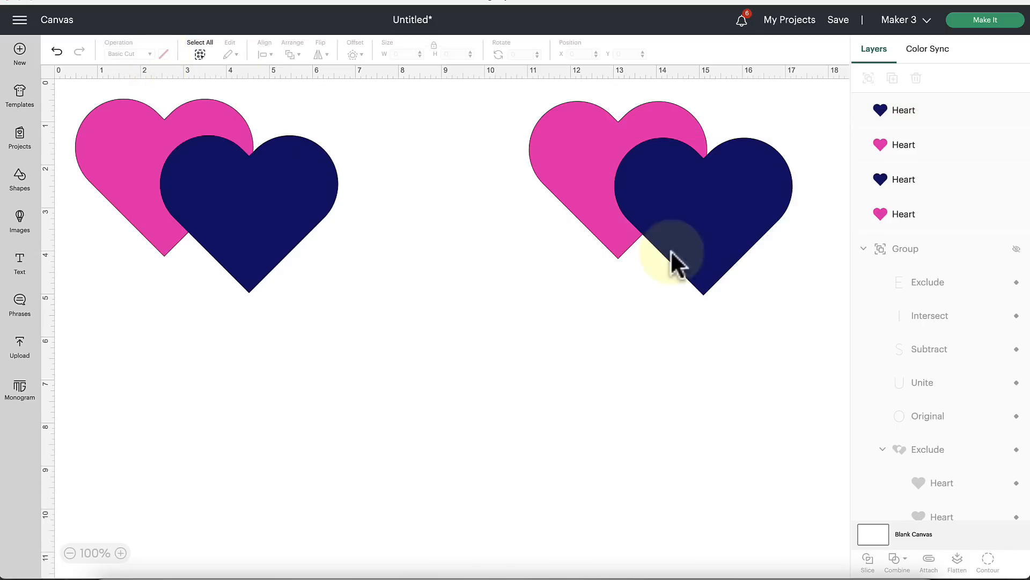
pyautogui.click(717, 226)
pyautogui.click(586, 194)
pyautogui.click(712, 191)
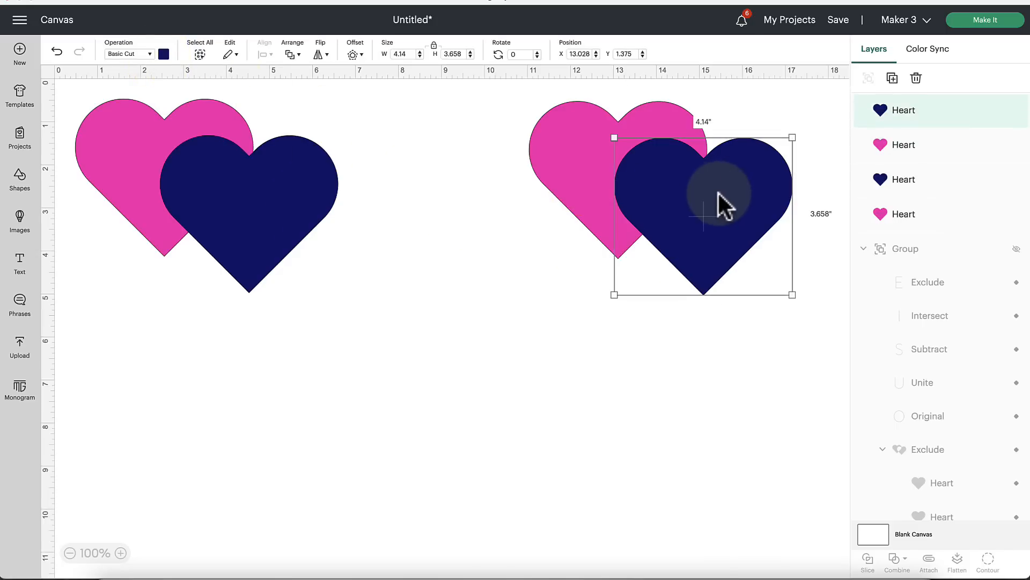
pyautogui.click(518, 305)
pyautogui.moveTo(518, 293)
pyautogui.mouseDown()
pyautogui.moveTo(709, 198)
pyautogui.moveTo(653, 236)
pyautogui.mouseUp()
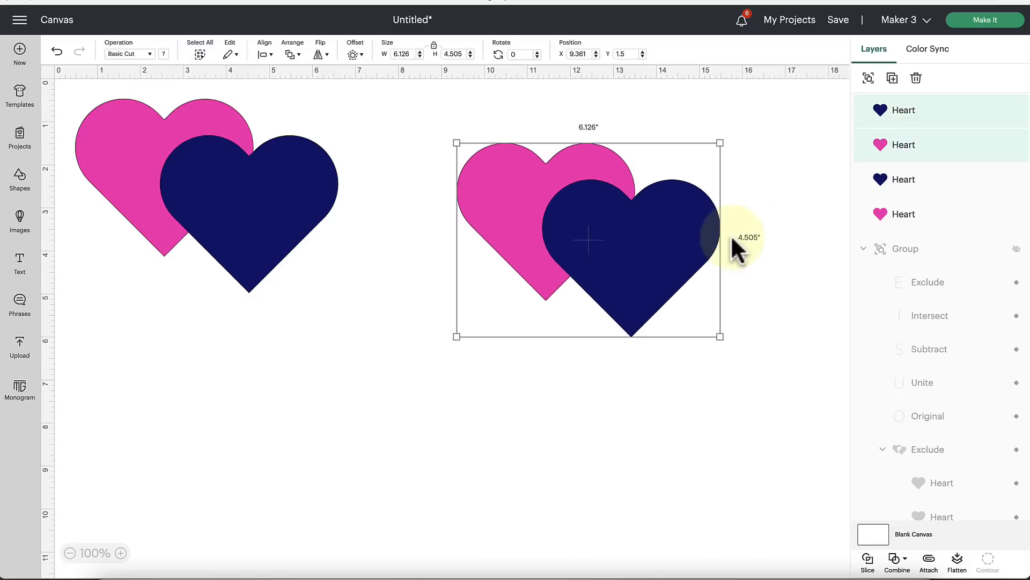
# Step: Subtract the front heart from the pink heart and inspect the cut-away result
pyautogui.click(895, 561)
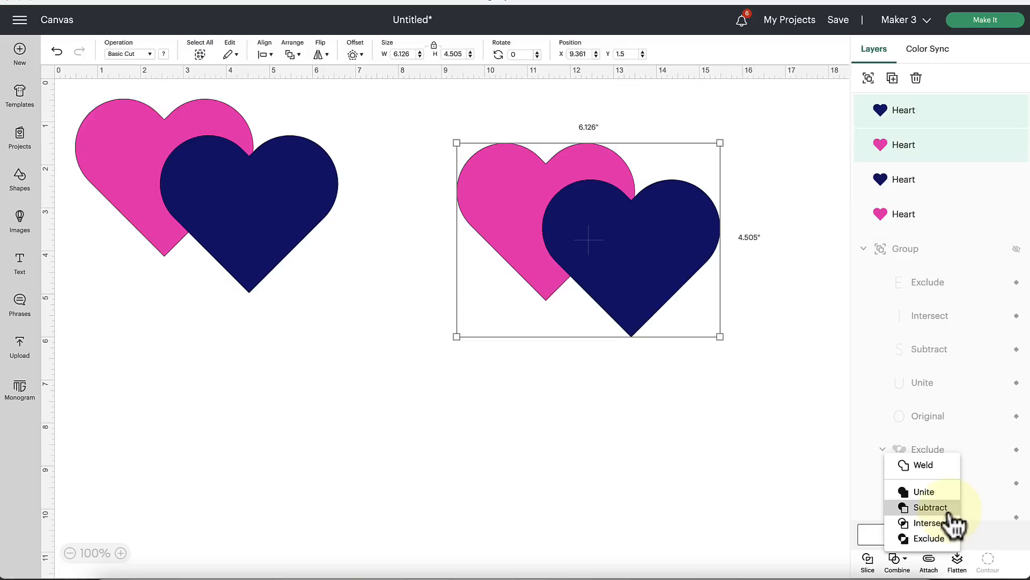
pyautogui.click(931, 506)
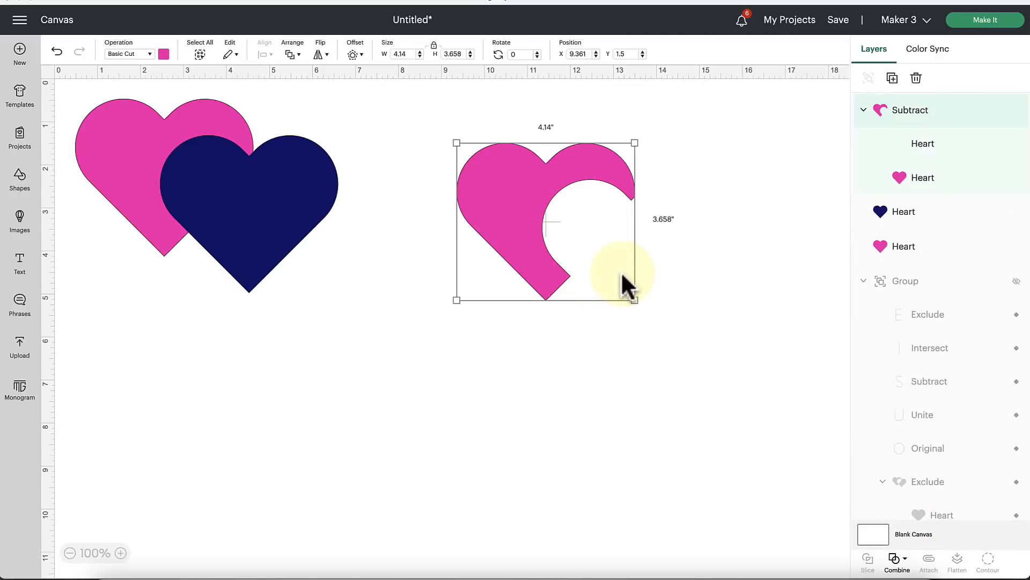
pyautogui.click(263, 208)
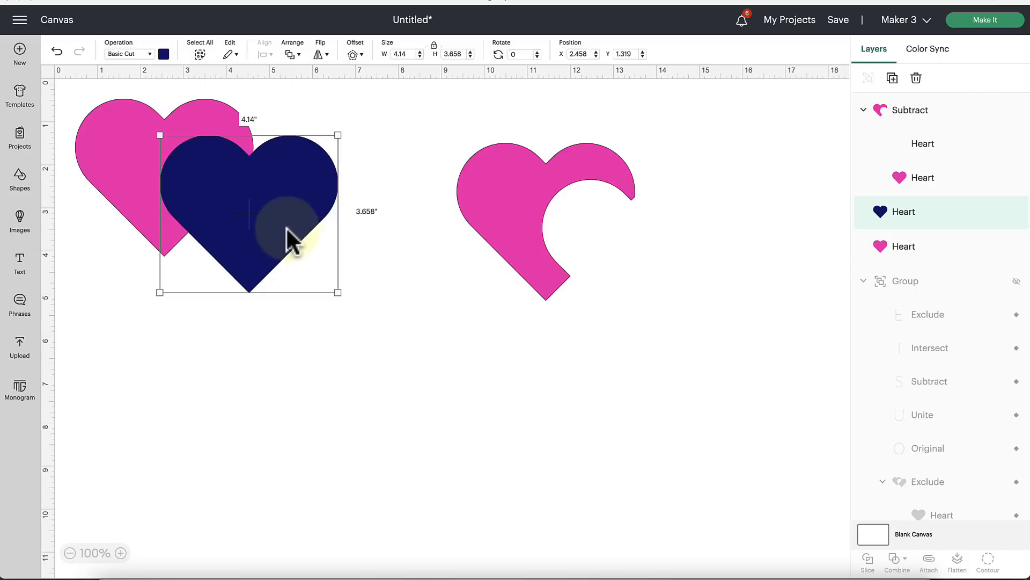
pyautogui.click(523, 230)
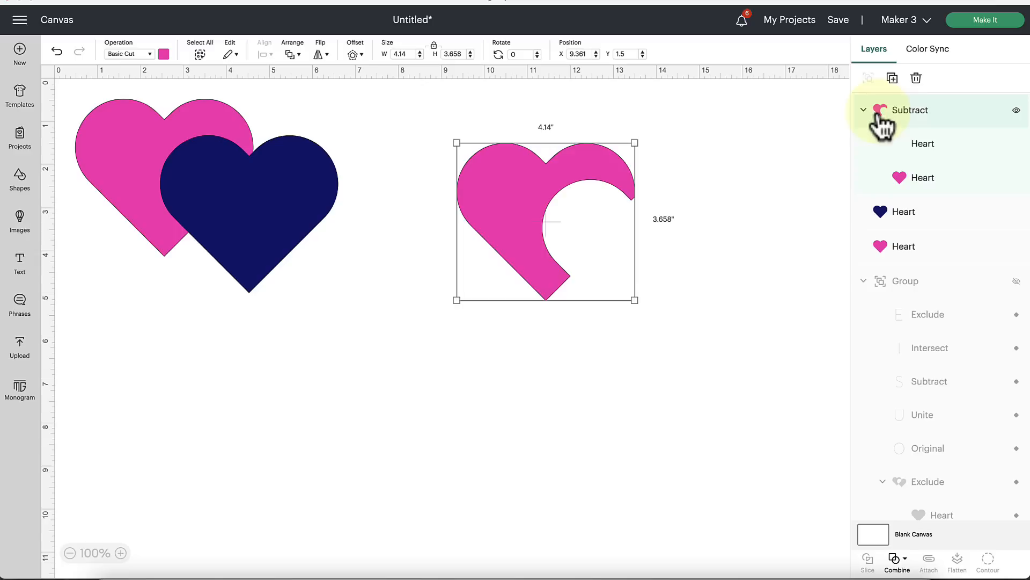
# Step: Undo the subtract so the second pair is two separate pink hearts again
pyautogui.click(905, 560)
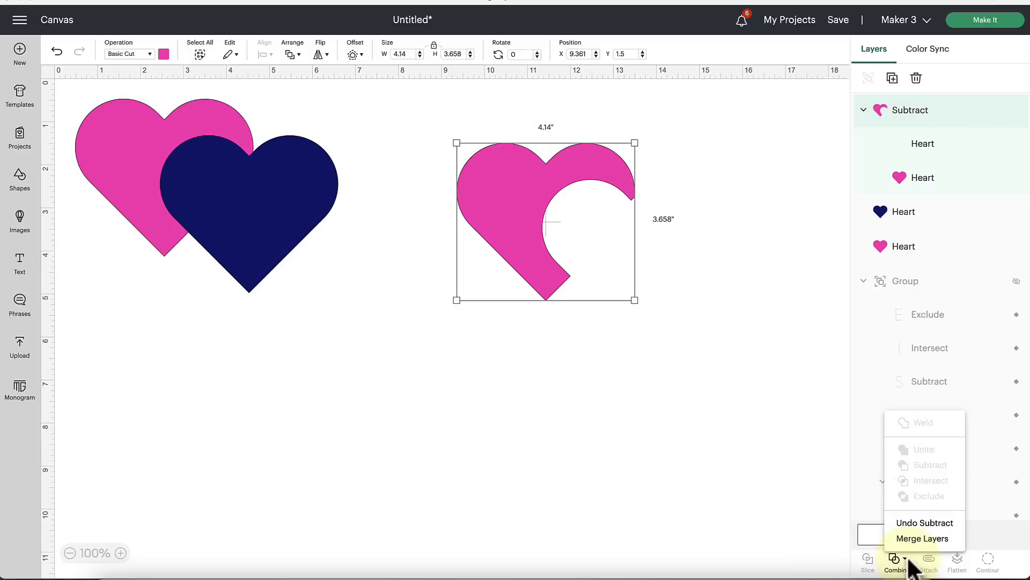
pyautogui.click(925, 522)
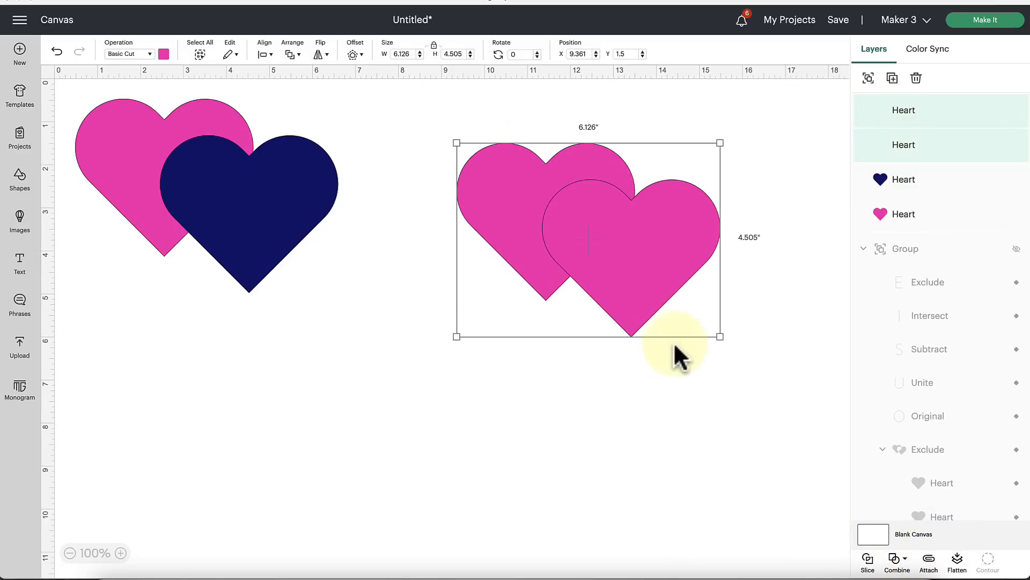
pyautogui.click(735, 356)
pyautogui.click(612, 237)
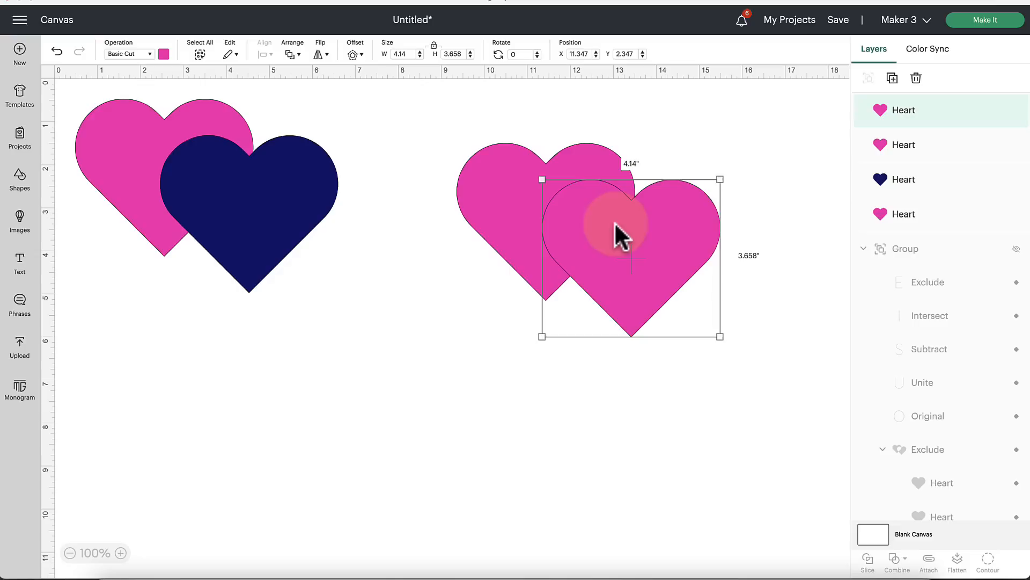
pyautogui.click(509, 200)
# Step: Shift the front heart slightly right and down, then select both right hearts
pyautogui.click(635, 252)
pyautogui.moveTo(648, 253)
pyautogui.mouseDown()
pyautogui.moveTo(682, 260)
pyautogui.moveTo(665, 251)
pyautogui.mouseUp()
pyautogui.click(757, 241)
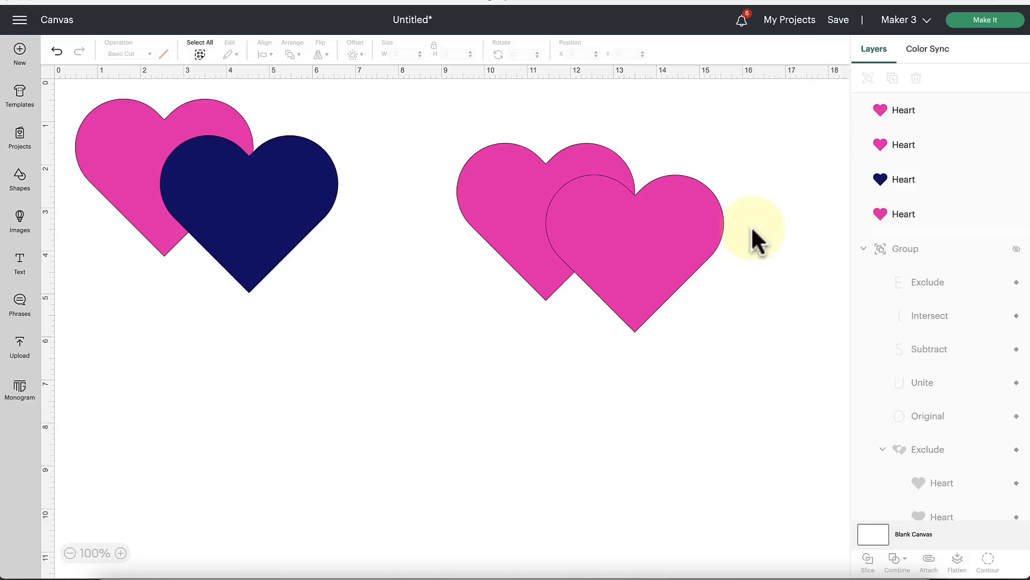
pyautogui.moveTo(734, 135); pyautogui.dragTo(558, 270)
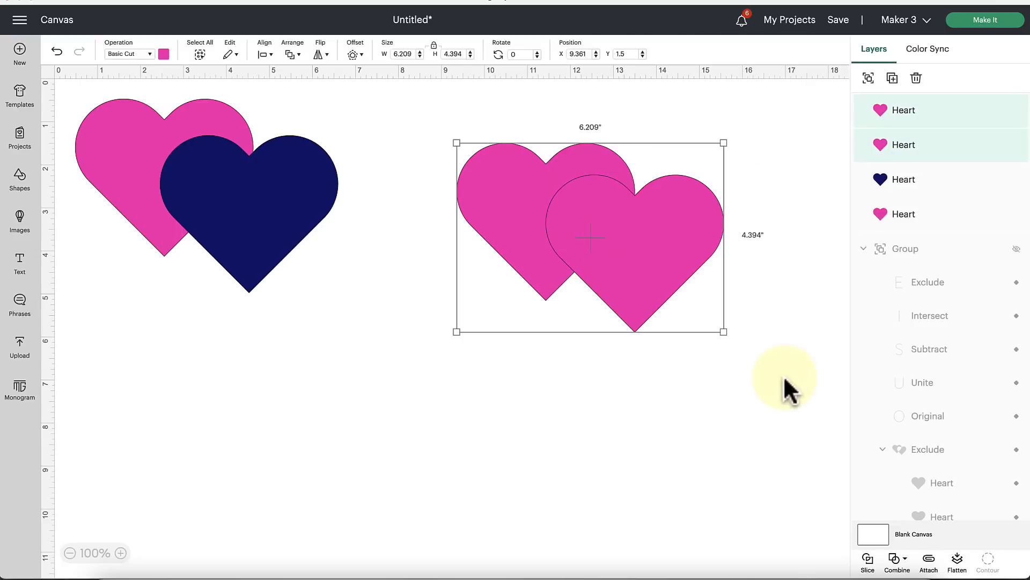
# Step: Intersect the two hearts to keep only their pink overlap and nudge it up-left
pyautogui.click(898, 562)
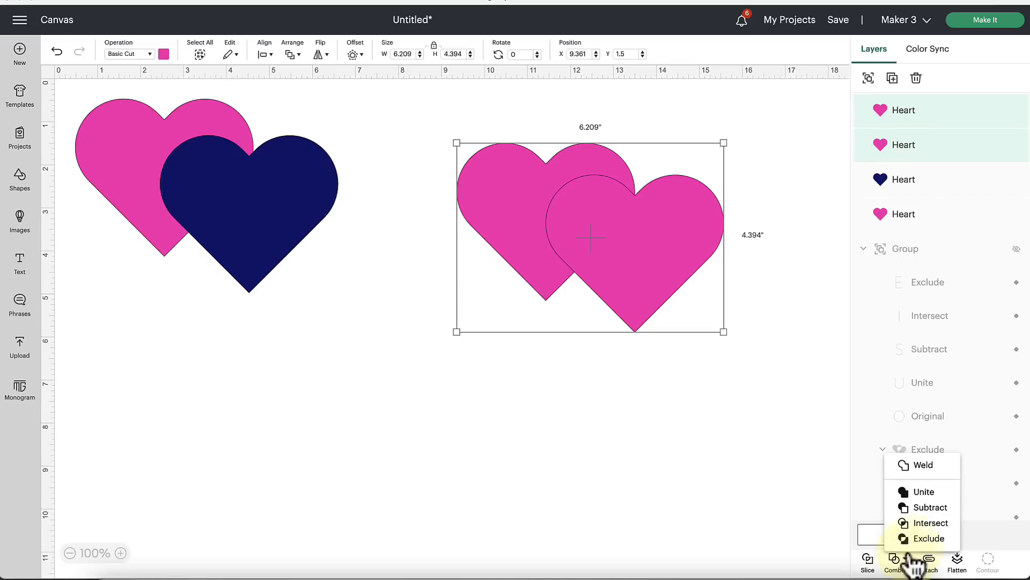
pyautogui.click(931, 522)
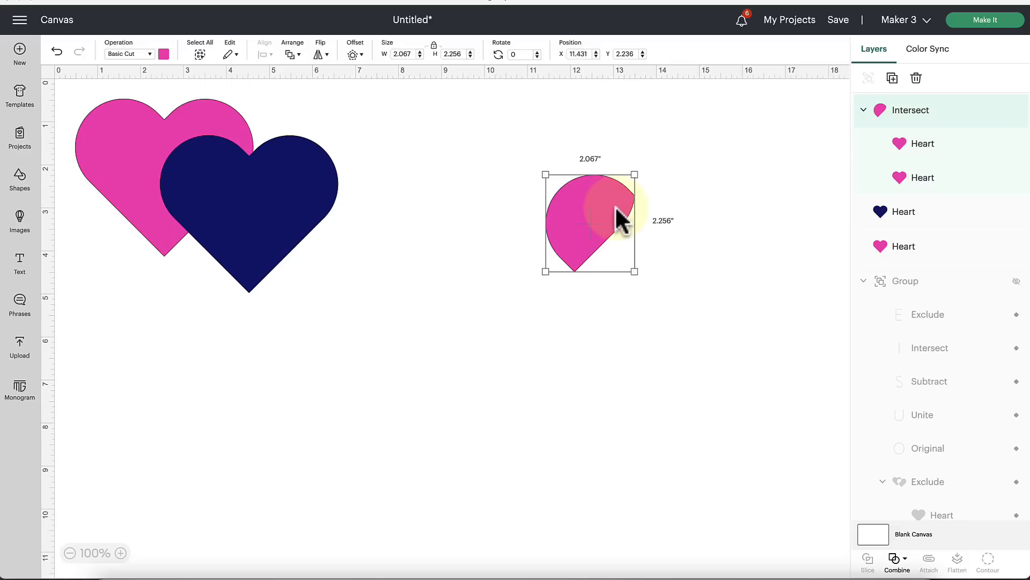
pyautogui.moveTo(615, 208); pyautogui.dragTo(608, 205)
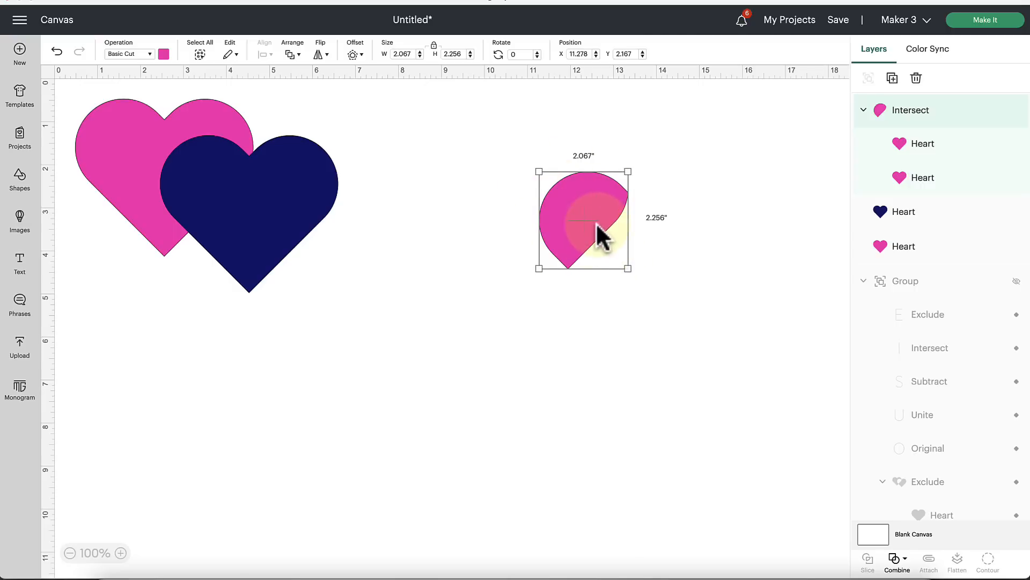
pyautogui.moveTo(926, 177)
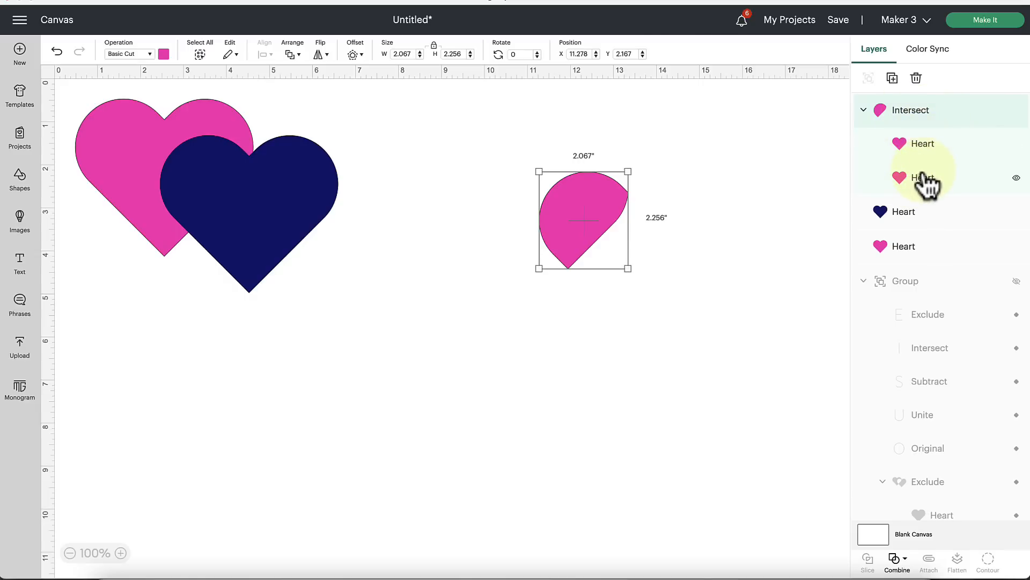
# Step: Undo the intersect and select only the front right heart
pyautogui.click(898, 559)
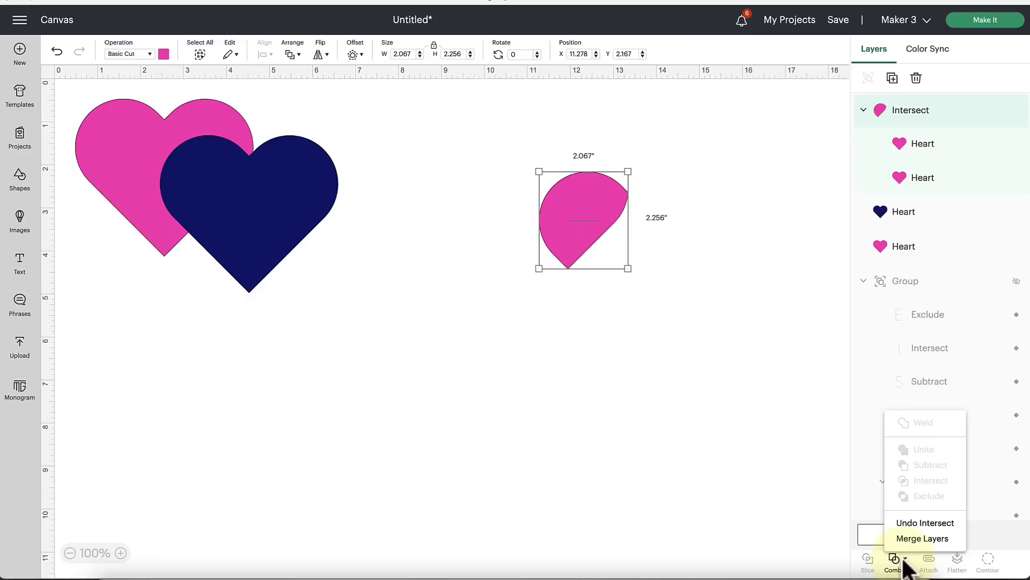
pyautogui.click(925, 523)
pyautogui.click(785, 370)
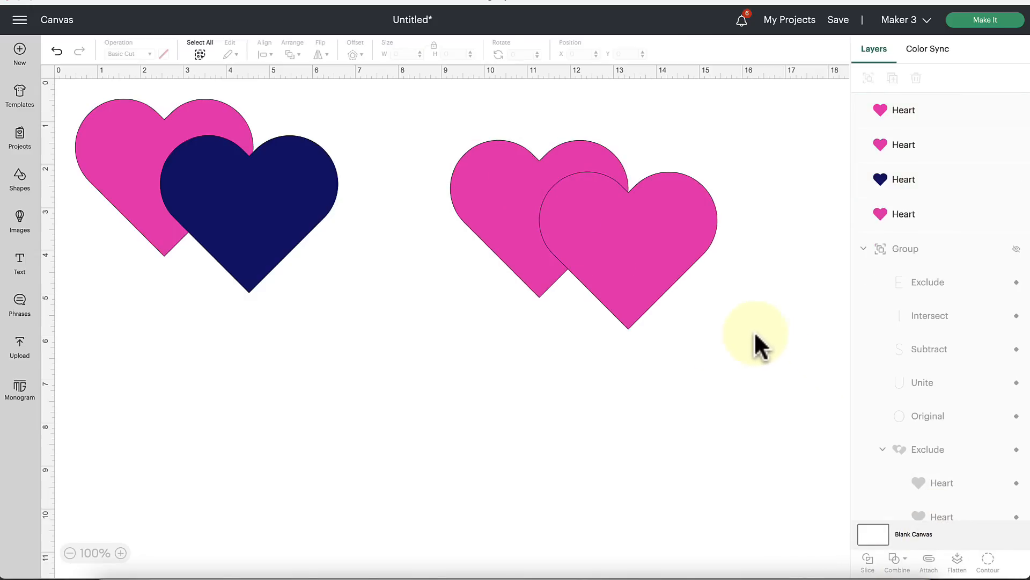
pyautogui.click(688, 270)
# Step: Colour the front right heart navy and select both hearts of the right pair
pyautogui.click(164, 54)
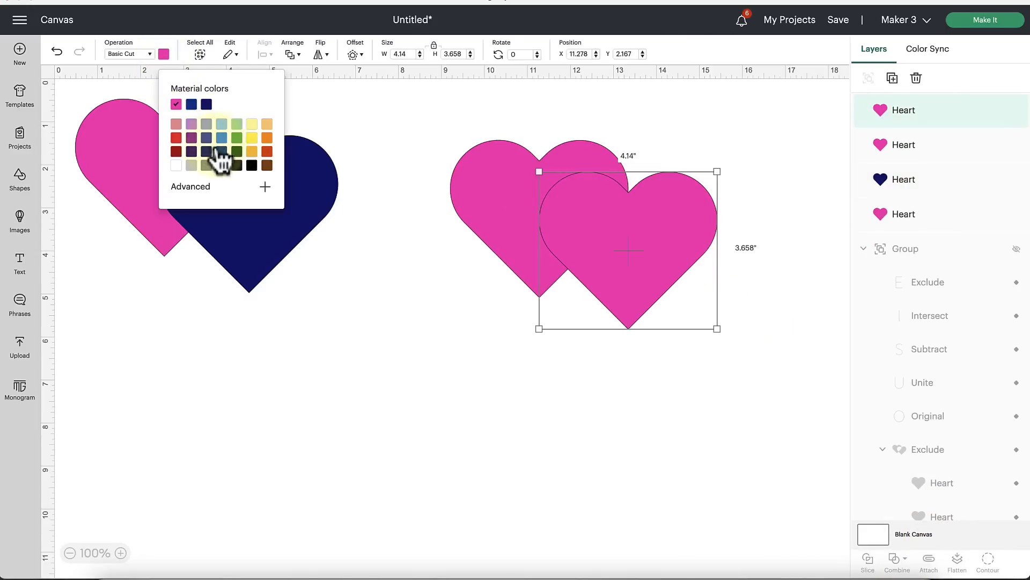
pyautogui.click(212, 161)
pyautogui.click(394, 318)
pyautogui.moveTo(396, 309)
pyautogui.mouseDown()
pyautogui.moveTo(602, 220)
pyautogui.moveTo(612, 226)
pyautogui.mouseUp()
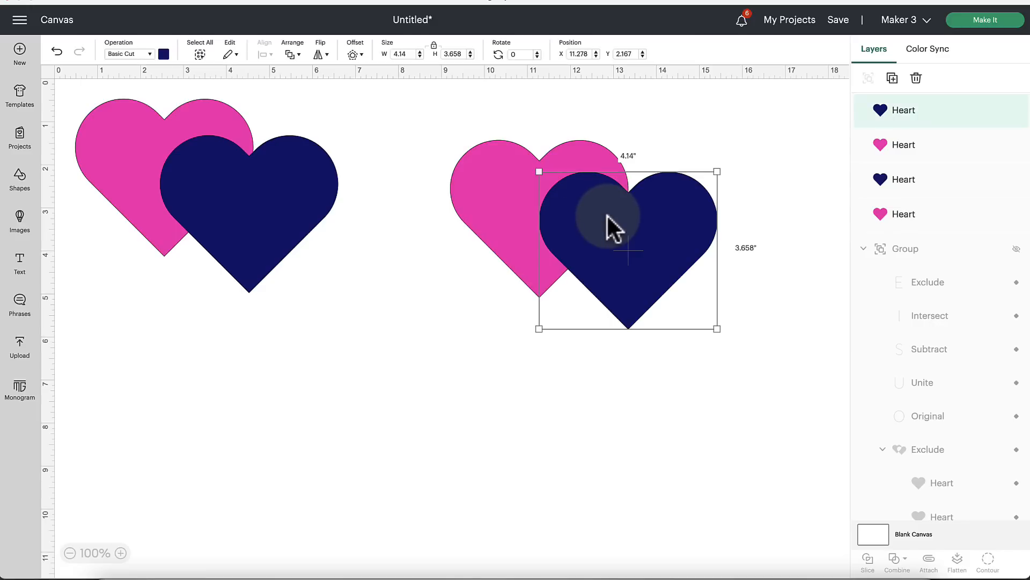
pyautogui.moveTo(757, 149); pyautogui.dragTo(548, 224)
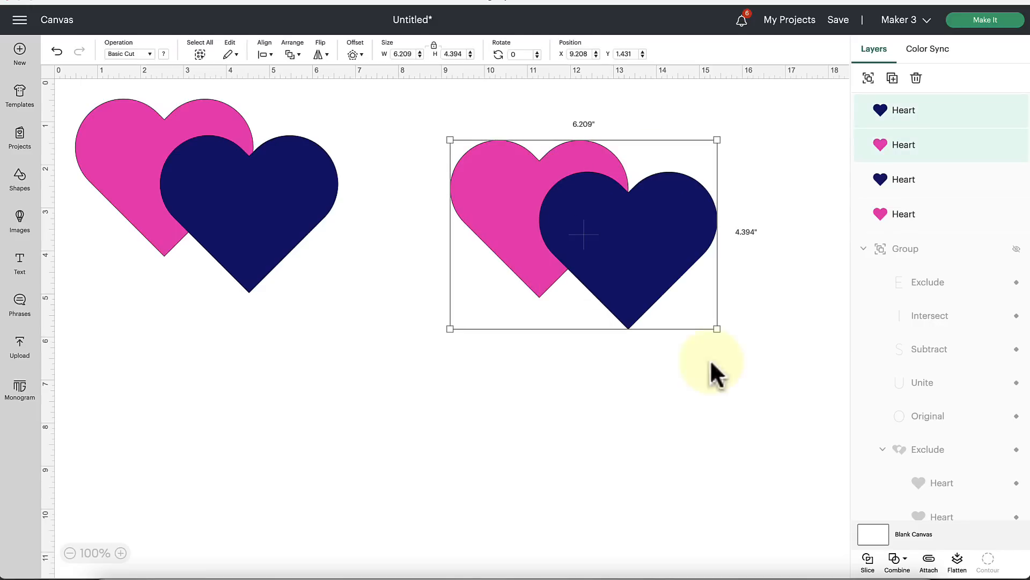
# Step: Apply Combine > Exclude to the right pair so the hearts' overlap is cut away
pyautogui.click(898, 559)
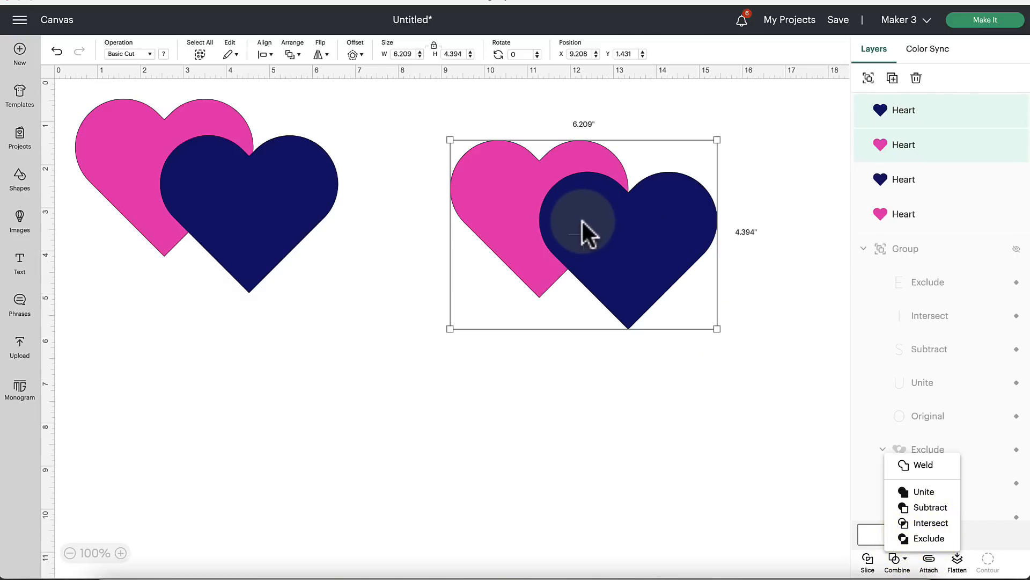
pyautogui.click(924, 538)
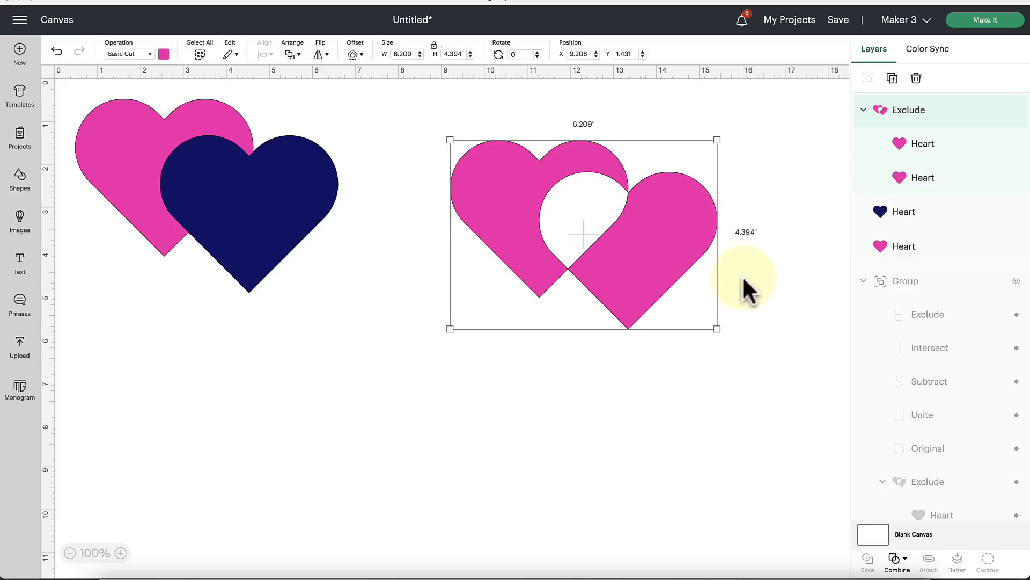
# Step: Undo the Exclude from the Combine menu and reselect both right hearts
pyautogui.moveTo(923, 144)
pyautogui.click(900, 560)
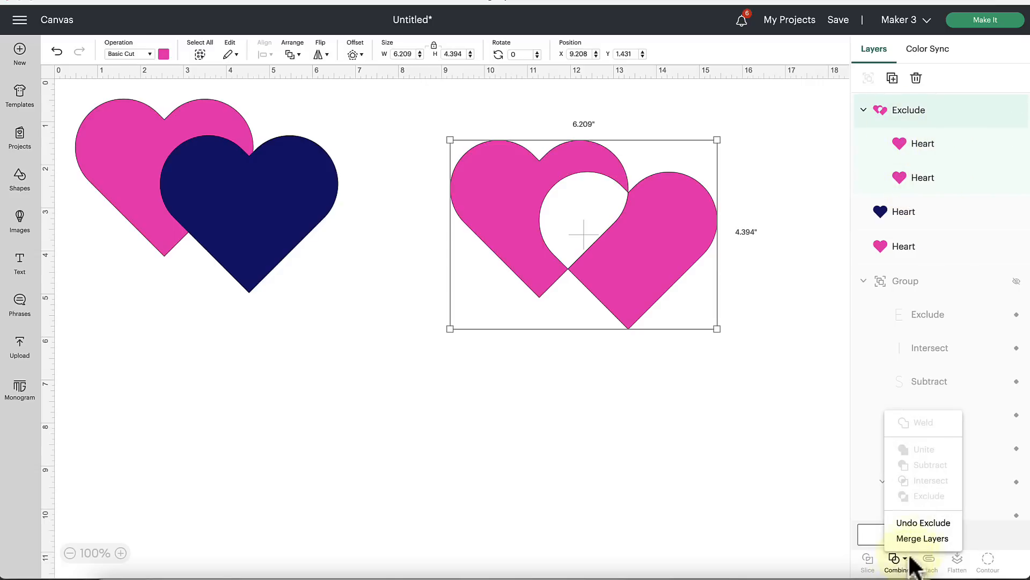
pyautogui.click(922, 522)
pyautogui.click(411, 211)
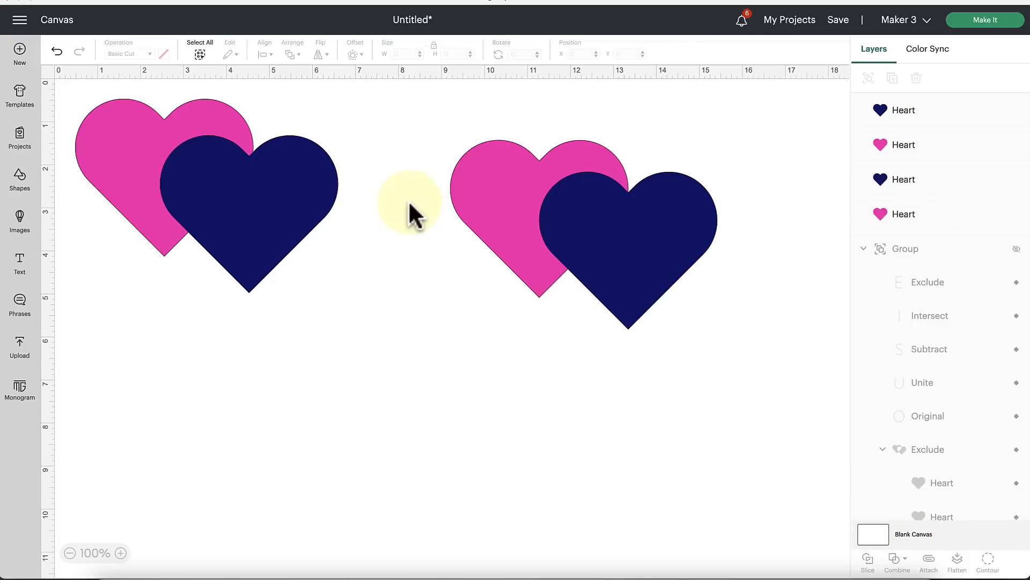
pyautogui.moveTo(407, 129); pyautogui.dragTo(616, 246)
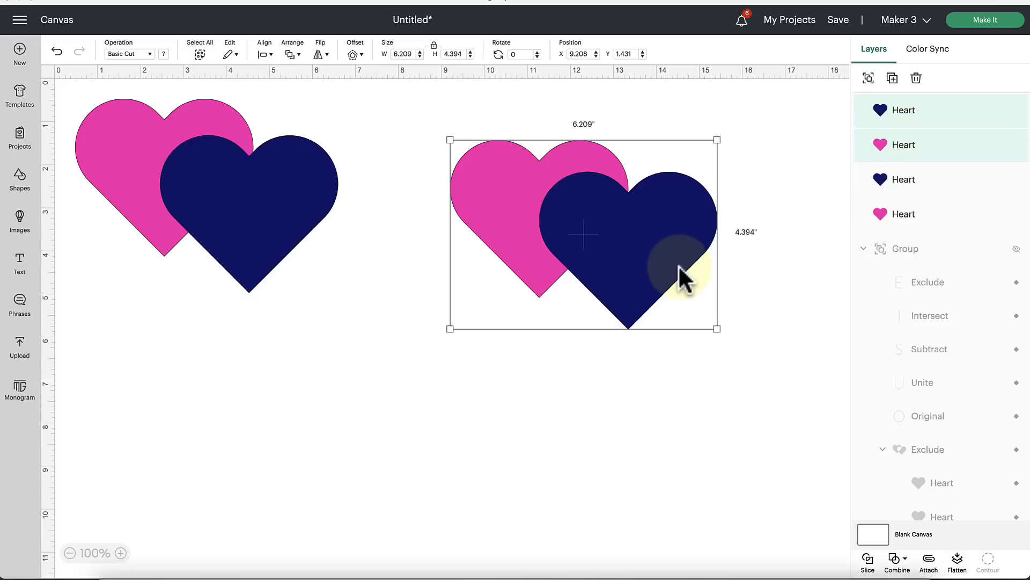
# Step: Apply Combine > Subtract so the navy front heart is cut out of the pink heart
pyautogui.click(897, 561)
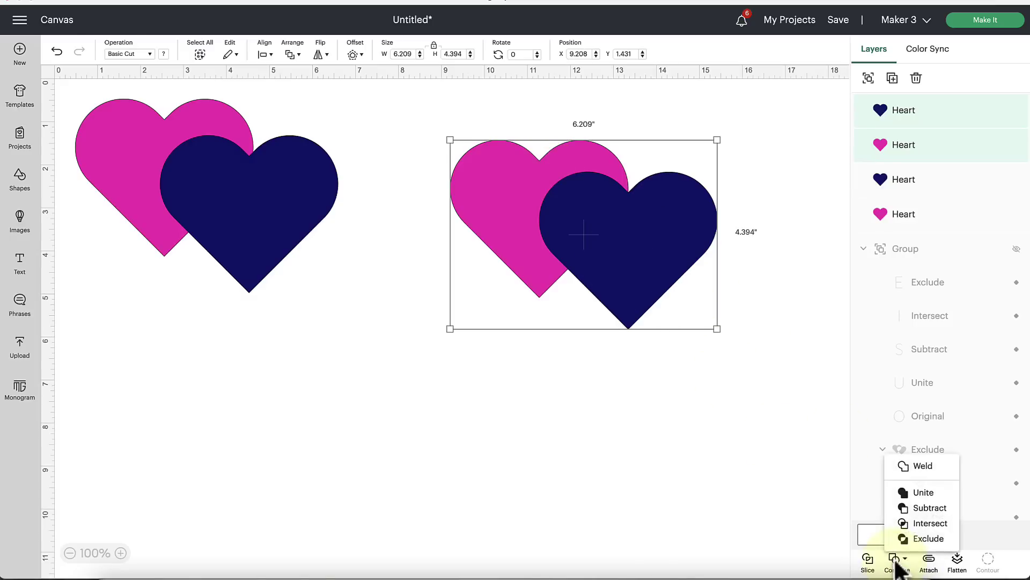
pyautogui.click(930, 506)
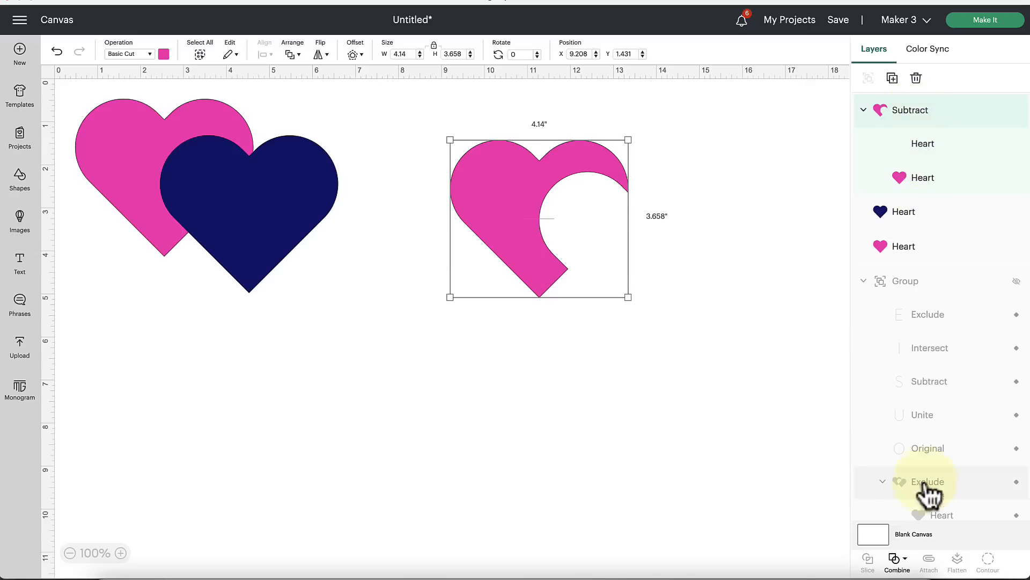
pyautogui.click(903, 561)
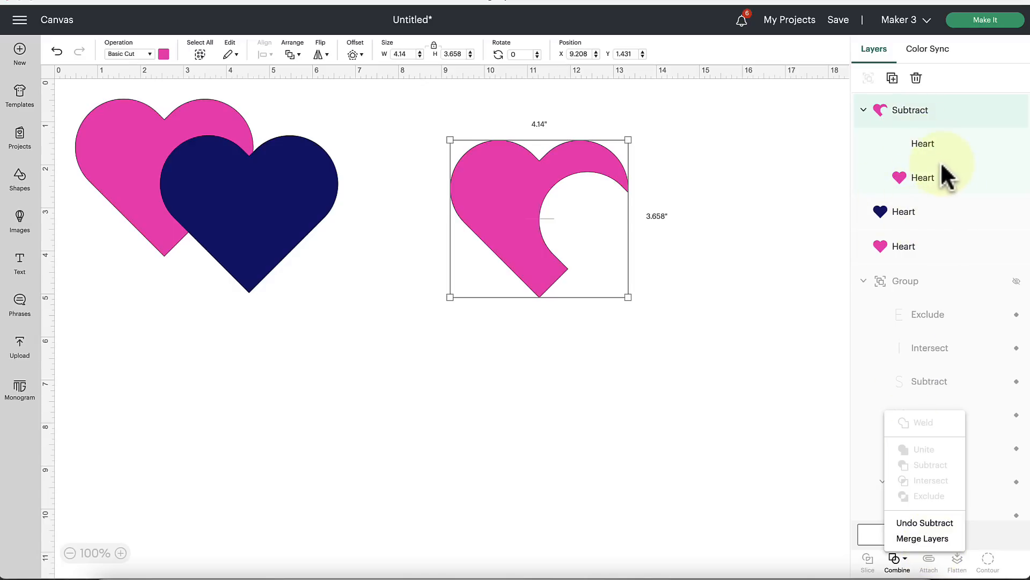
# Step: Merge Layers on the subtracted heart and nudge the merged shape into place
pyautogui.click(923, 538)
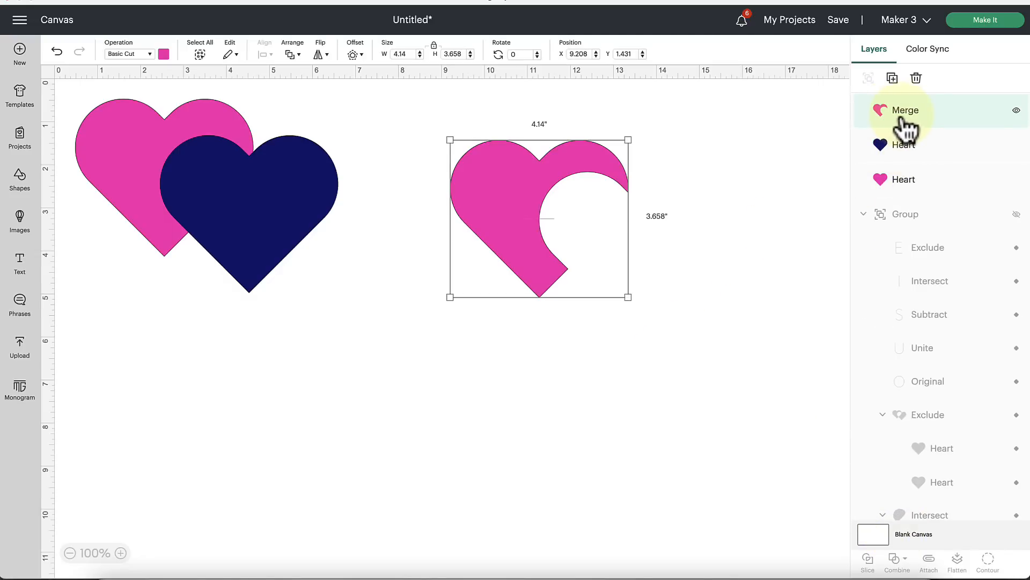
pyautogui.moveTo(510, 207); pyautogui.dragTo(511, 187)
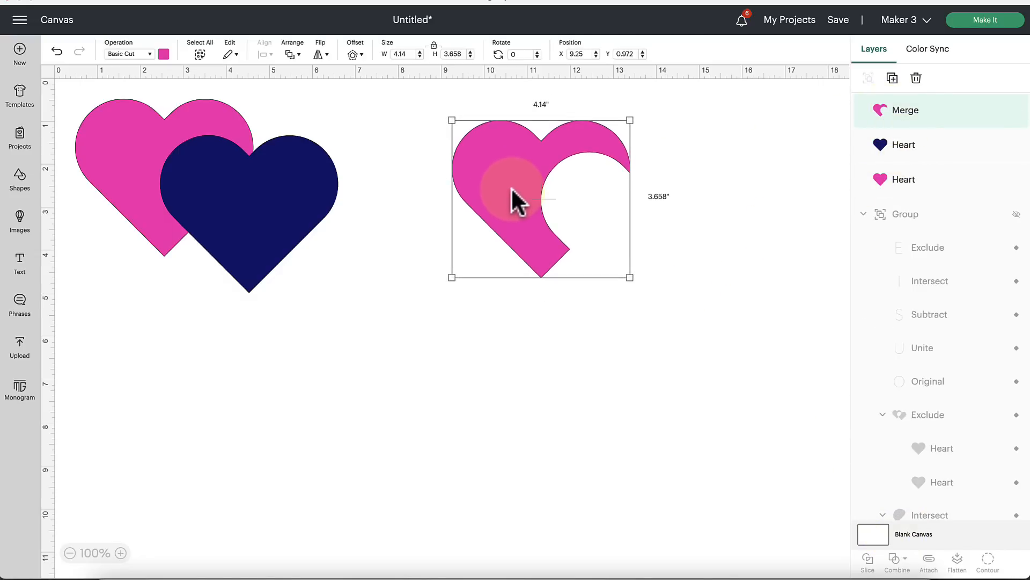
pyautogui.moveTo(494, 226); pyautogui.dragTo(500, 243)
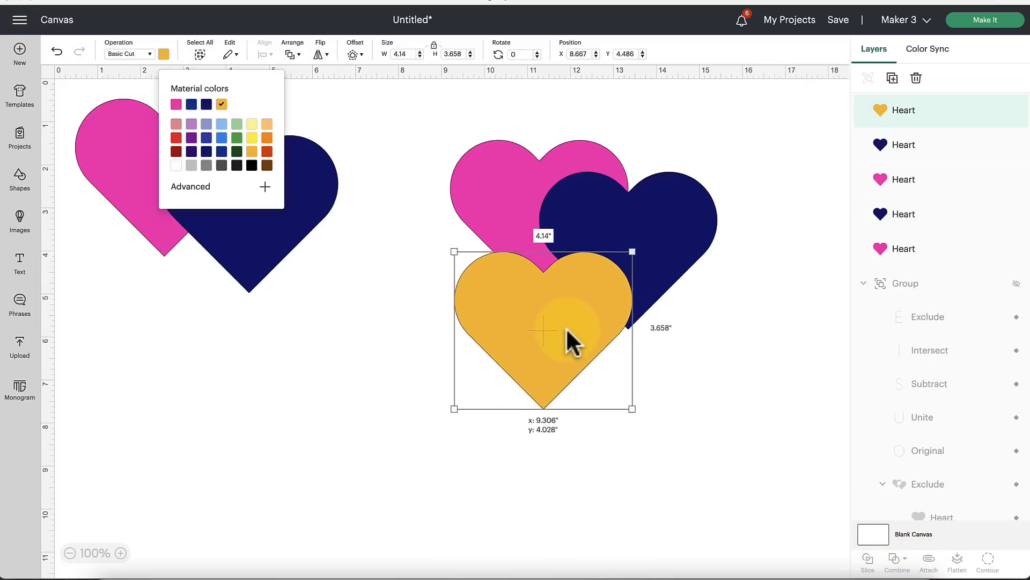
# Step: Position the yellow heart over the right pair and select all three hearts
pyautogui.moveTo(565, 327); pyautogui.dragTo(549, 288)
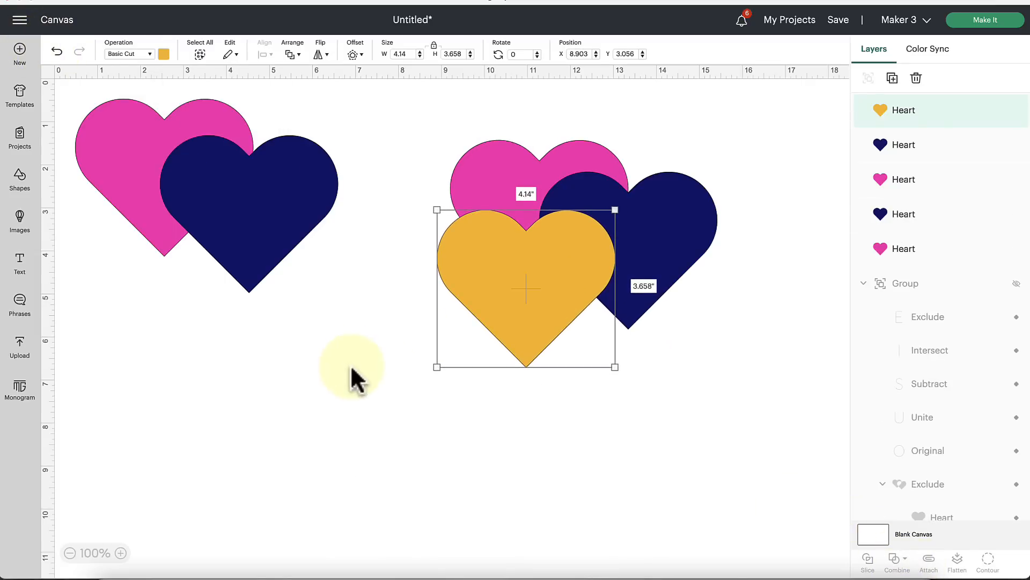
pyautogui.moveTo(529, 336); pyautogui.dragTo(537, 341)
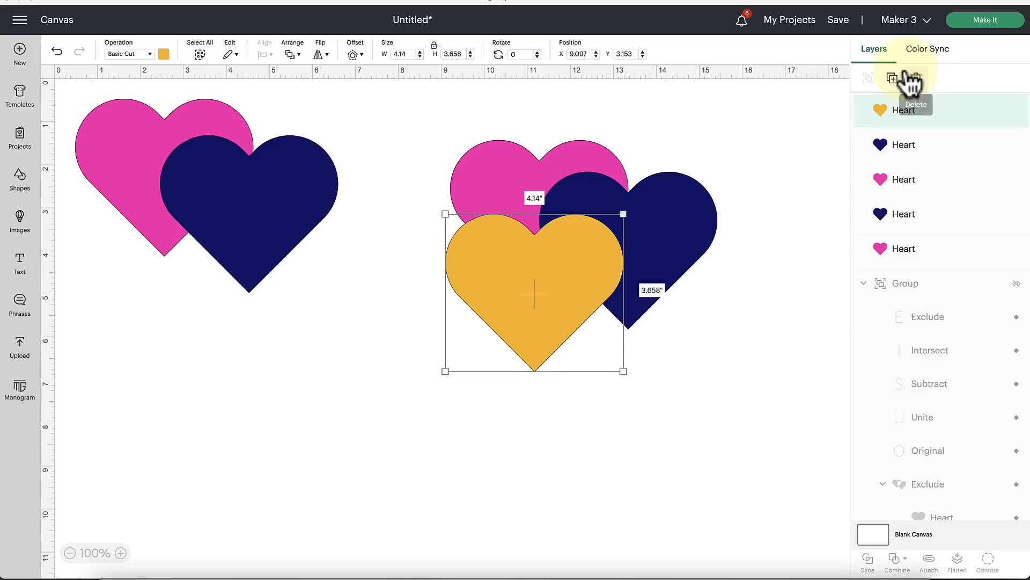
pyautogui.click(459, 127)
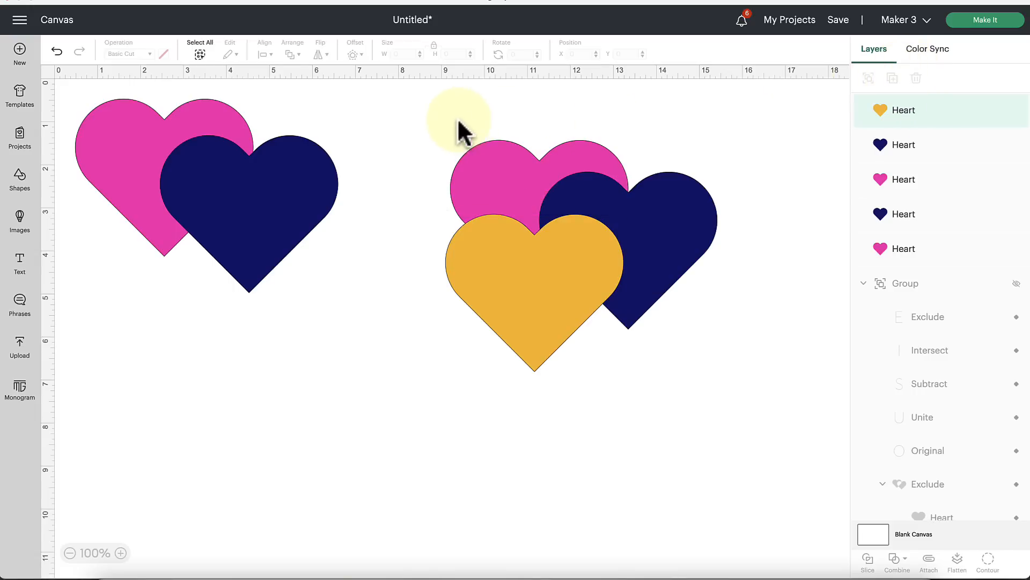
pyautogui.moveTo(459, 126); pyautogui.dragTo(721, 374)
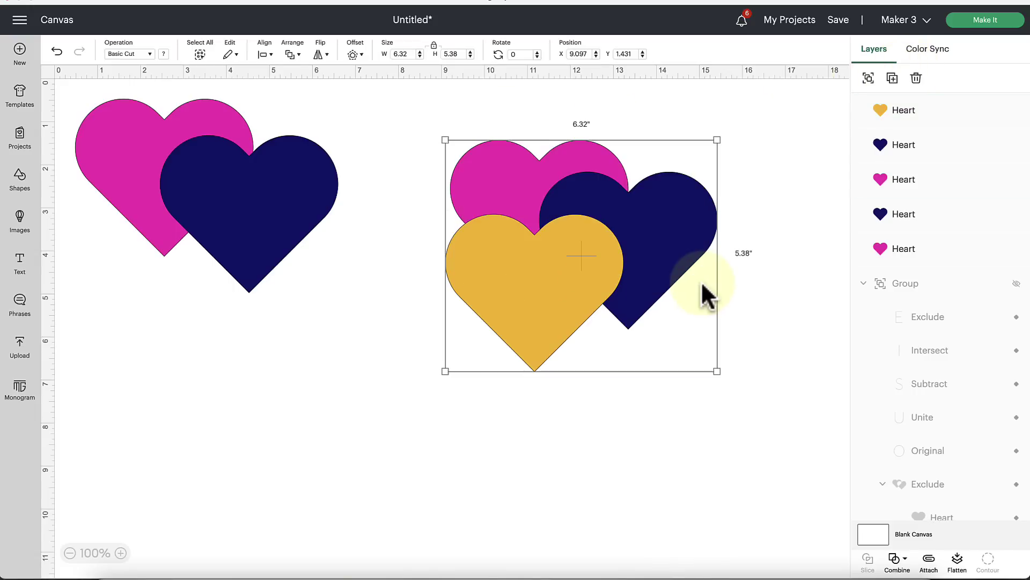
# Step: Apply Combine > Intersect to the three hearts, then undo it
pyautogui.click(900, 561)
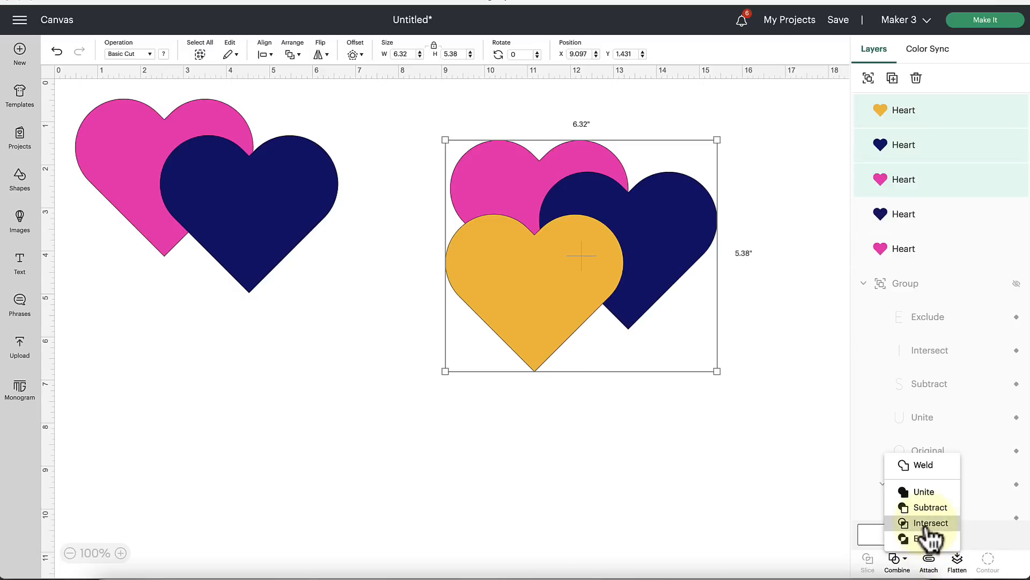
pyautogui.click(806, 483)
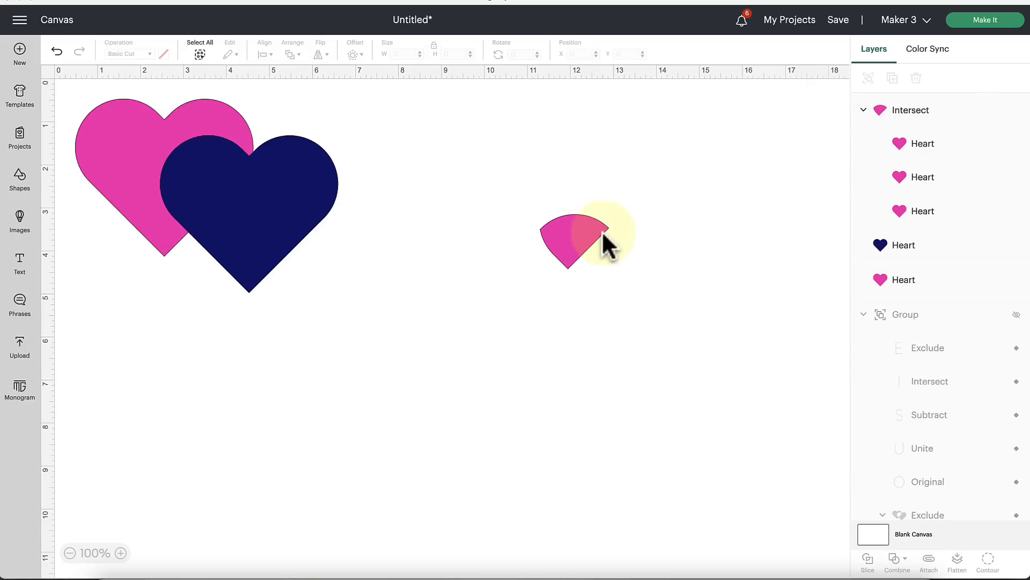
pyautogui.click(600, 237)
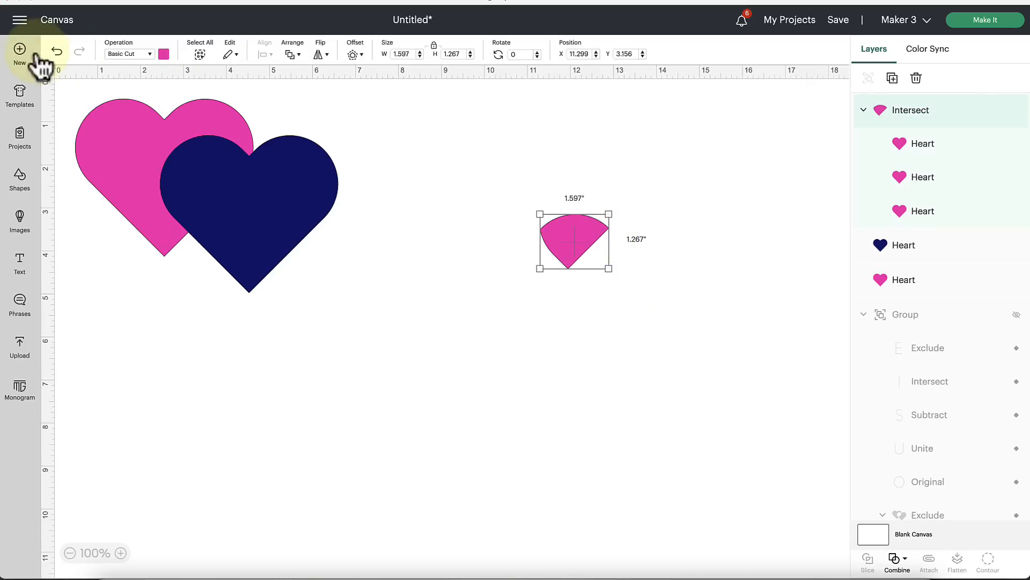
pyautogui.click(56, 52)
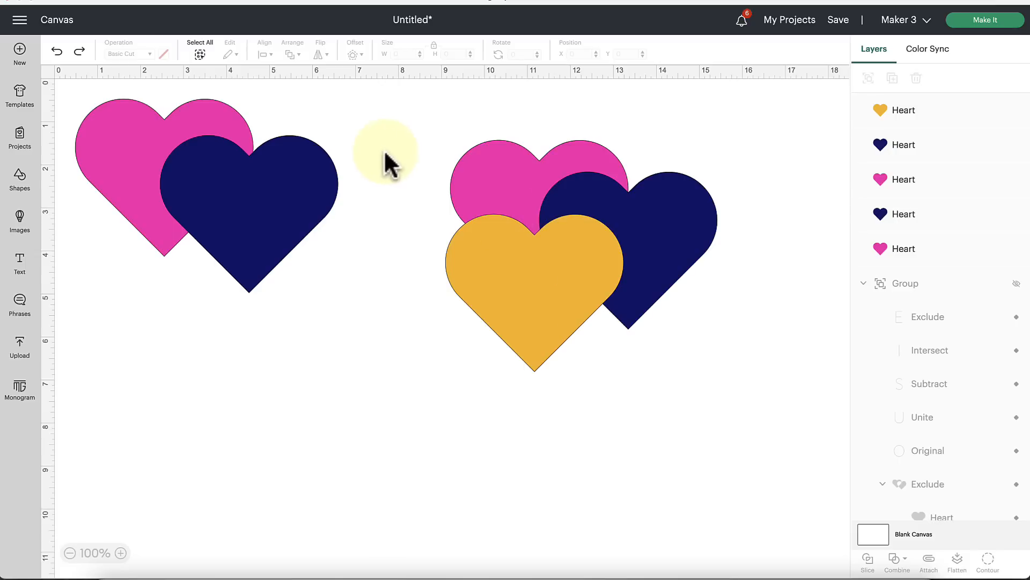
# Step: Exclude the three selected right hearts, then undo the Exclude
pyautogui.moveTo(390, 157); pyautogui.dragTo(696, 314)
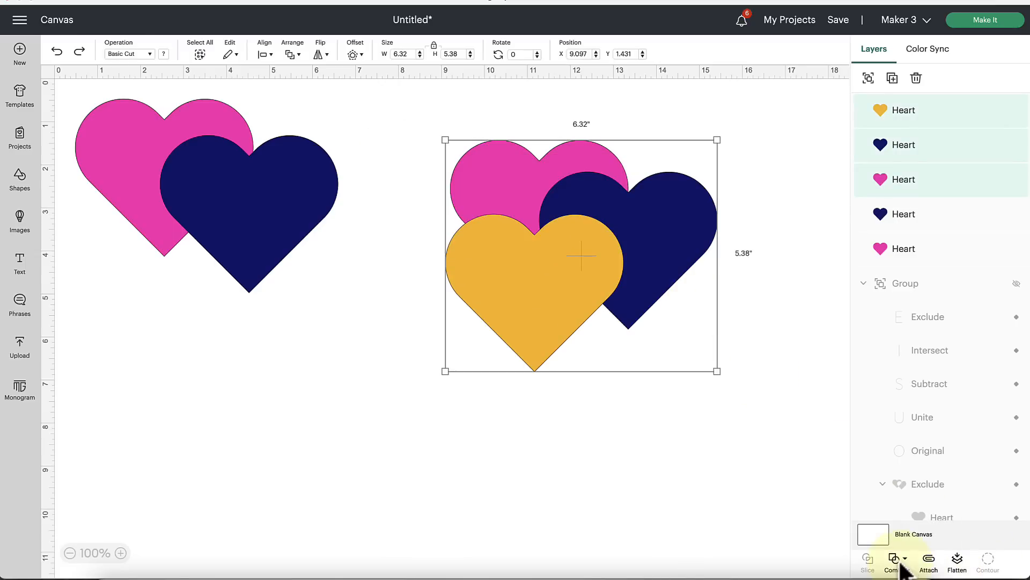
pyautogui.click(898, 559)
pyautogui.click(929, 538)
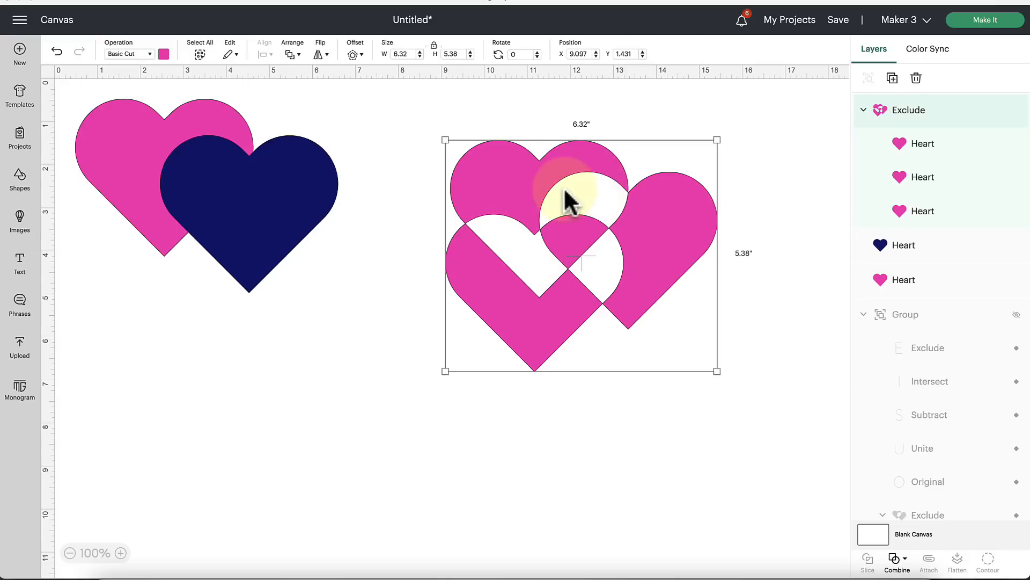
pyautogui.click(56, 53)
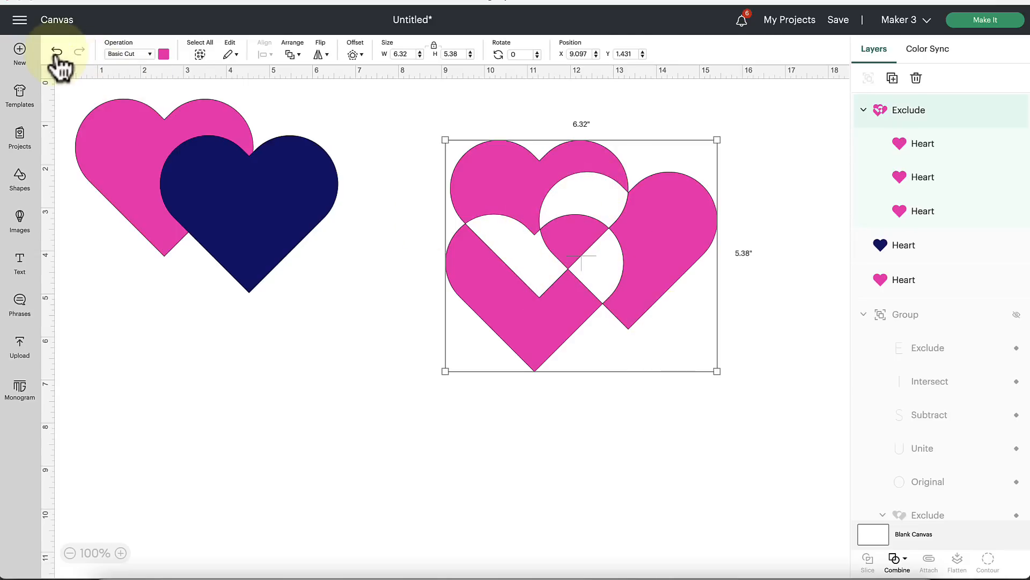
# Step: Reselect the three hearts, Subtract them, then undo to restore three separate hearts
pyautogui.moveTo(414, 161); pyautogui.dragTo(616, 255)
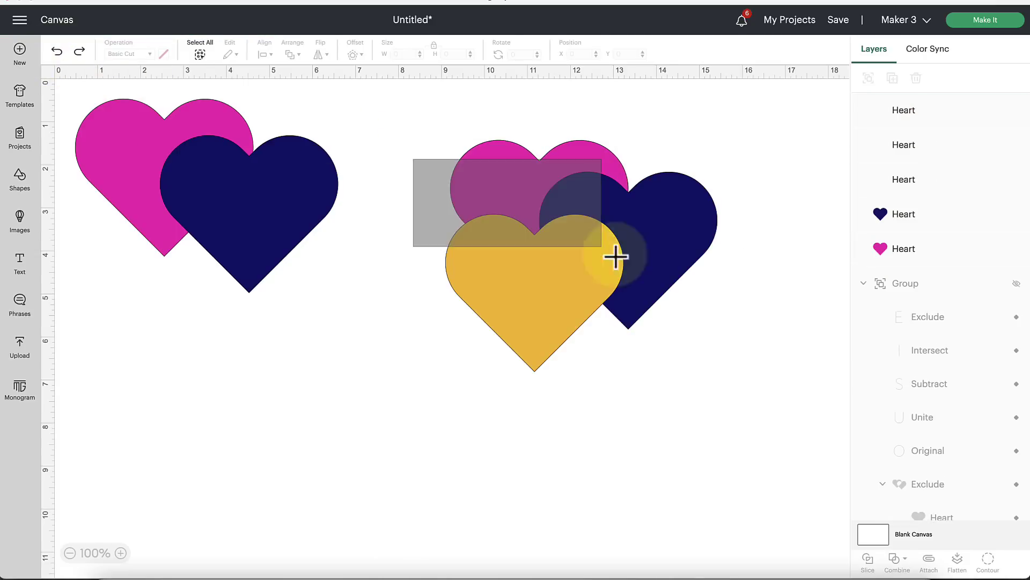
pyautogui.click(896, 559)
pyautogui.click(926, 512)
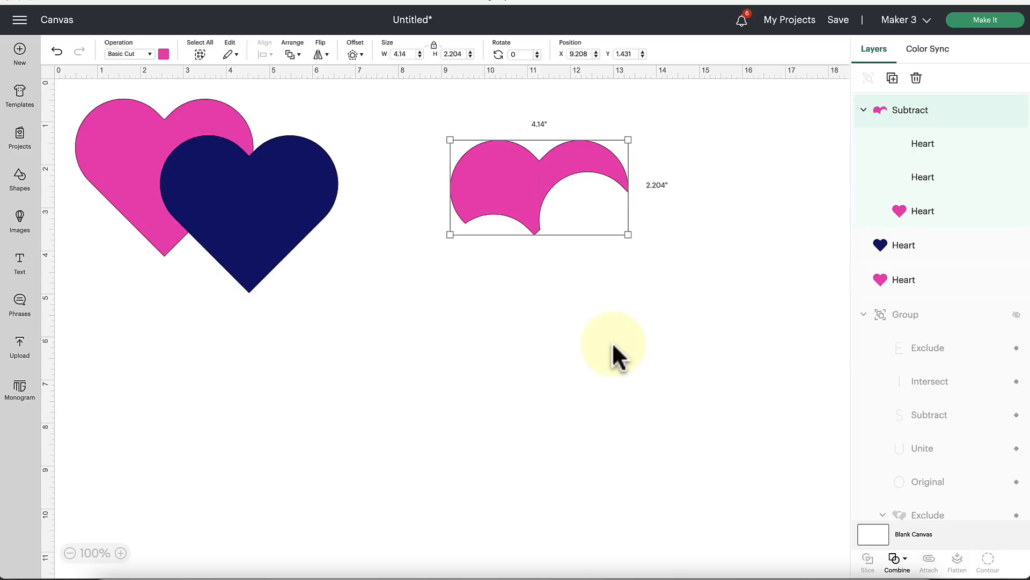
pyautogui.click(56, 52)
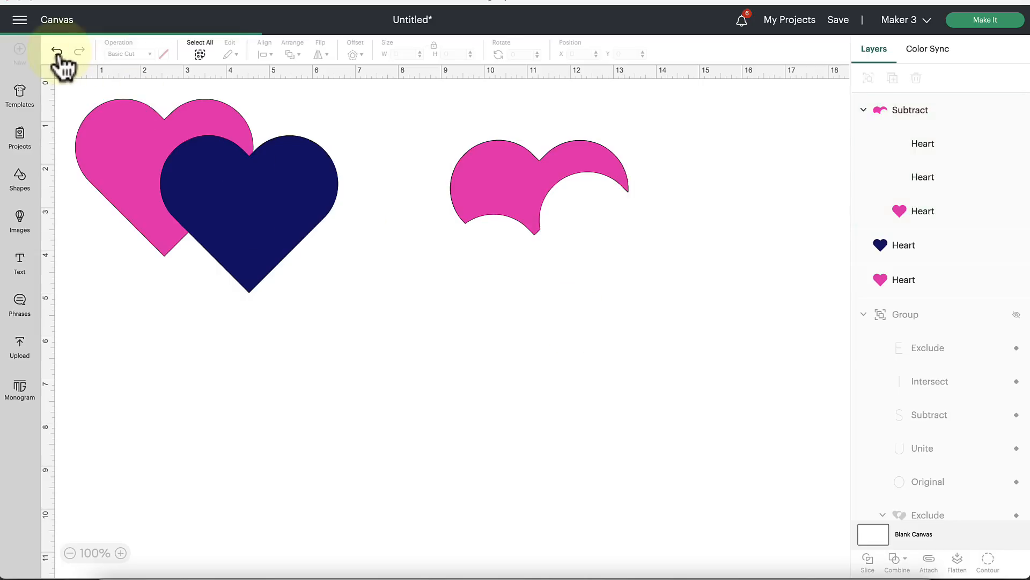
# Step: Unite the three right hearts into one pink shape, then Merge Layers into a single layer
pyautogui.moveTo(395, 169); pyautogui.dragTo(736, 354)
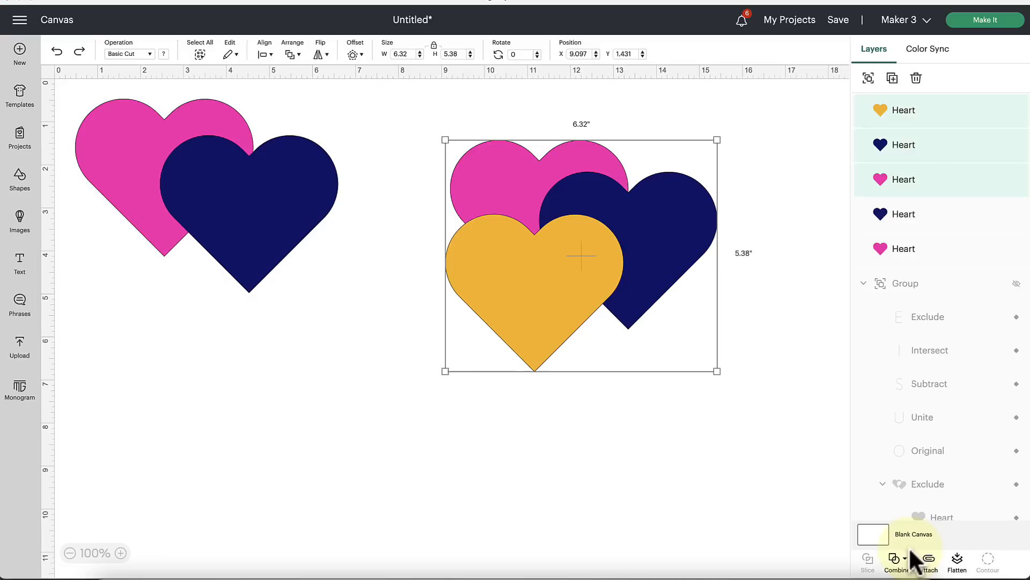
pyautogui.click(895, 558)
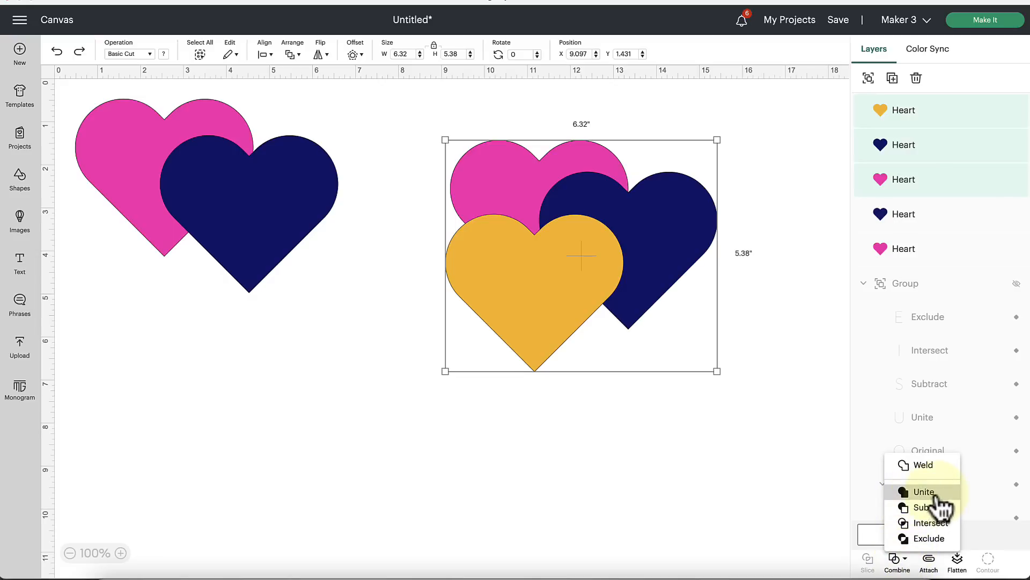
pyautogui.click(921, 497)
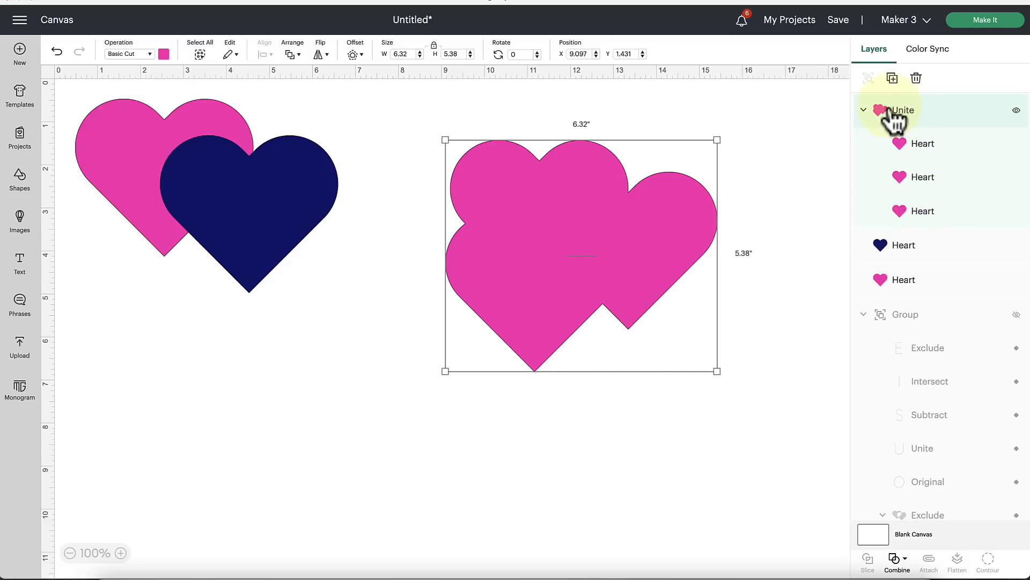
pyautogui.click(897, 560)
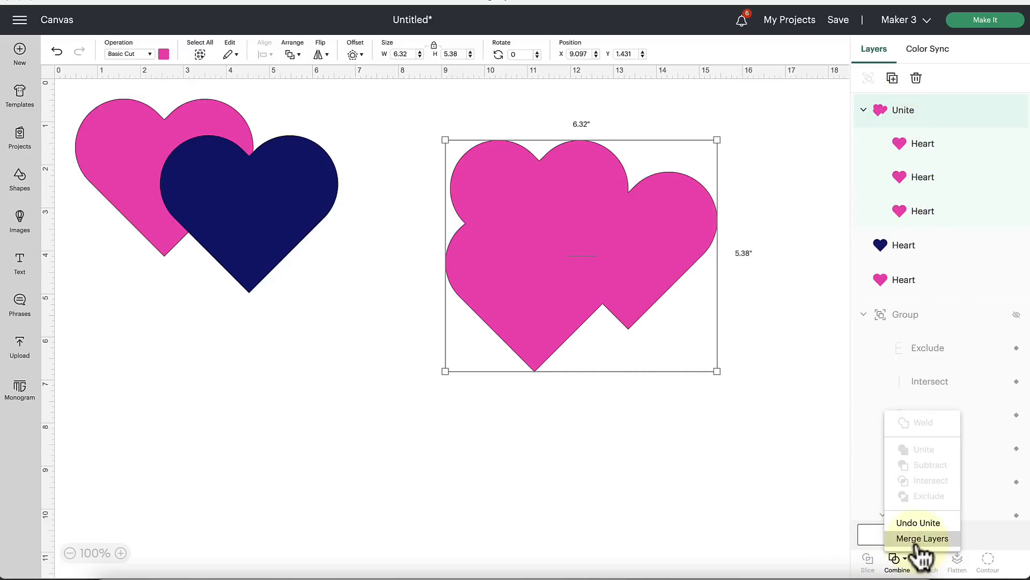
pyautogui.click(922, 544)
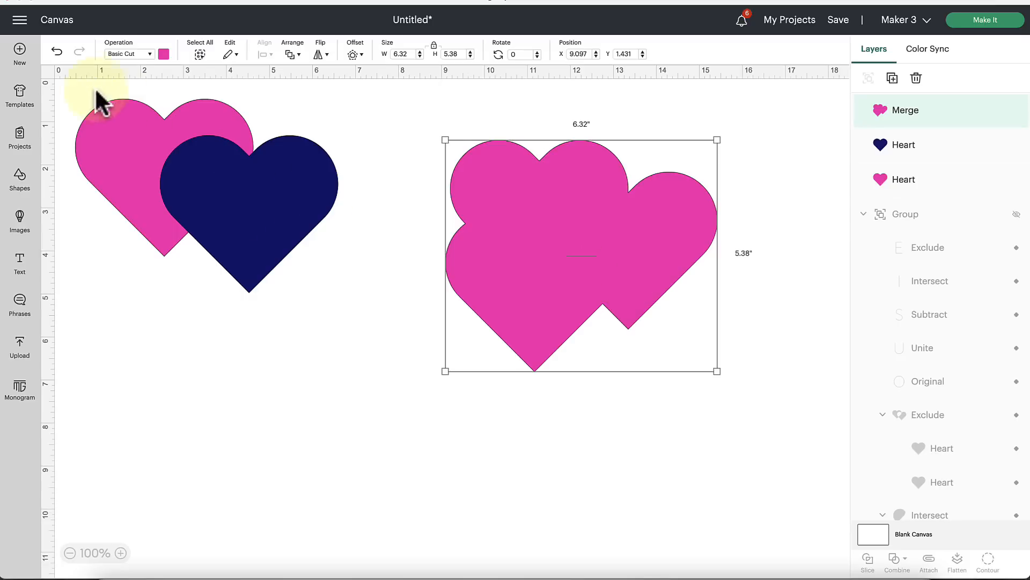
# Step: Undo to restore the Subtract crescent, nudge it right, and rename its group 'Heart 2'
pyautogui.hotkey('ctrl', 'z')
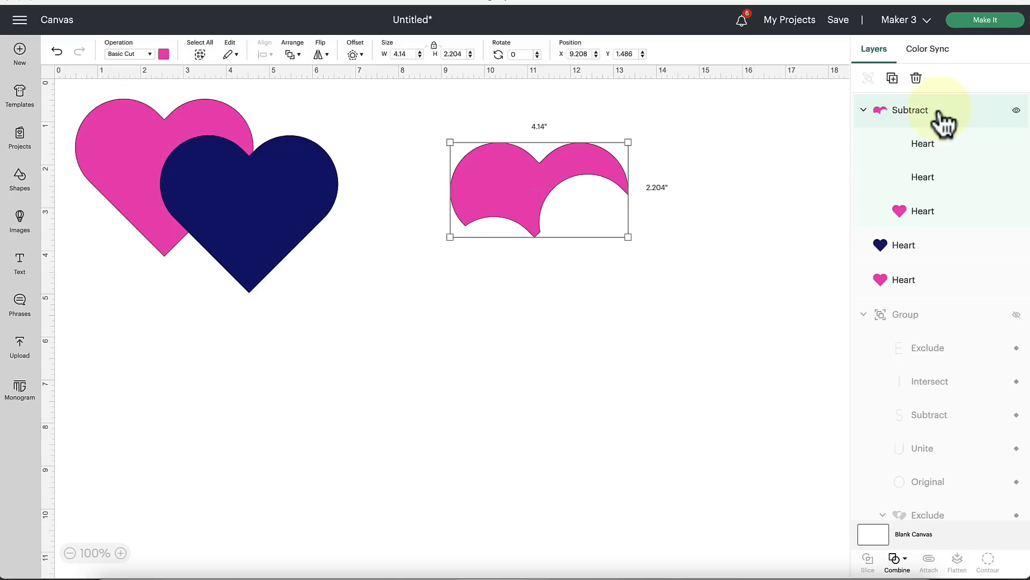
pyautogui.moveTo(934, 110)
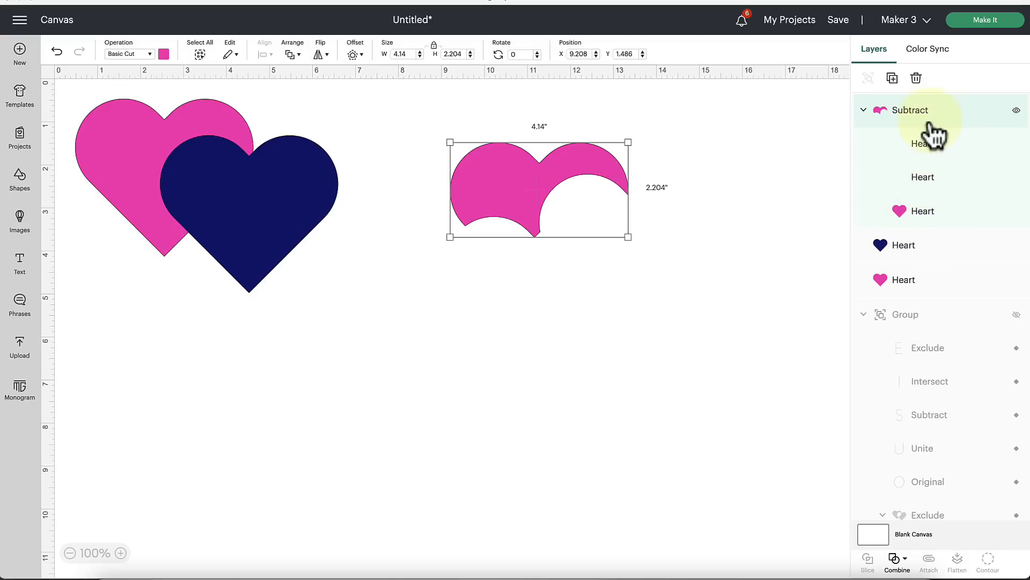
pyautogui.moveTo(588, 172); pyautogui.dragTo(613, 169)
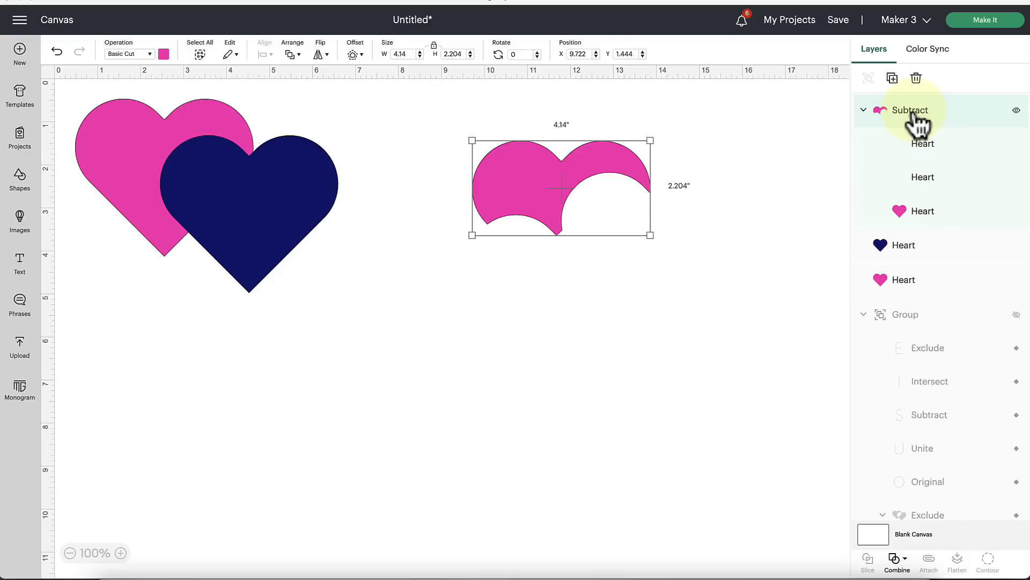
pyautogui.doubleClick(910, 110)
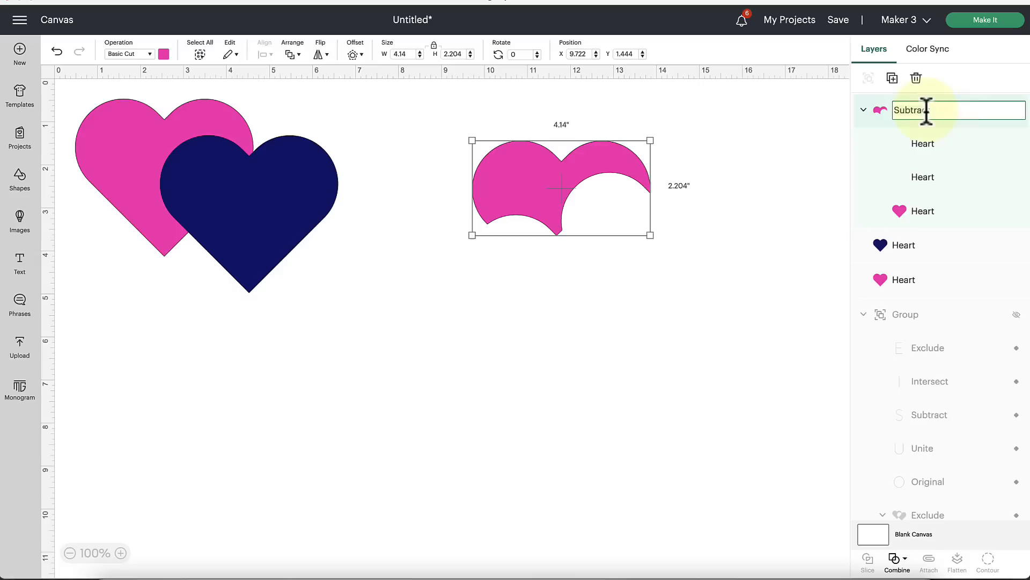
pyautogui.write('Heart ')
pyautogui.write('2')
pyautogui.press('Return')
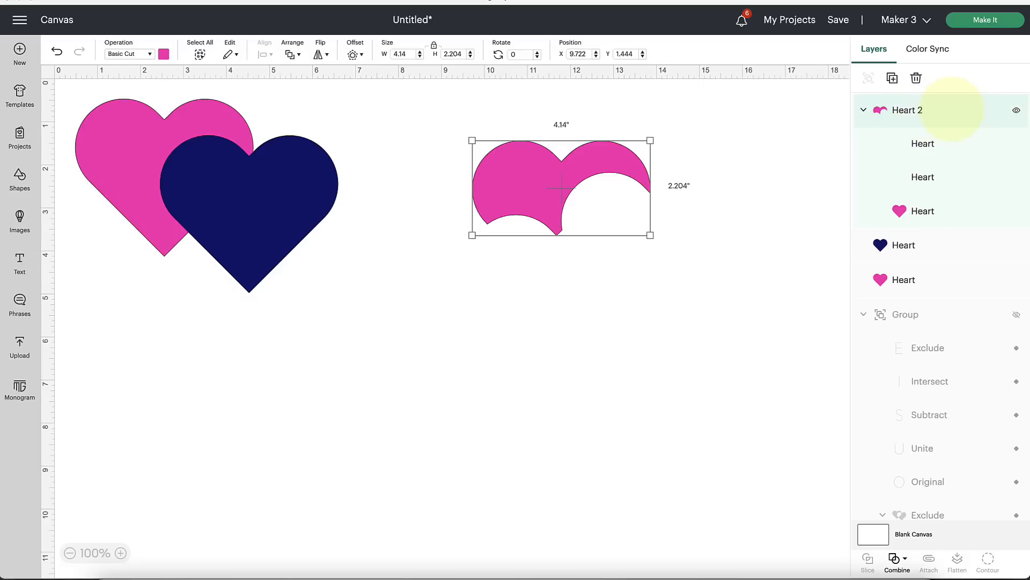
# Step: Select each hidden heart sublayer in the Subtract group, leaving names unchanged
pyautogui.click(923, 143)
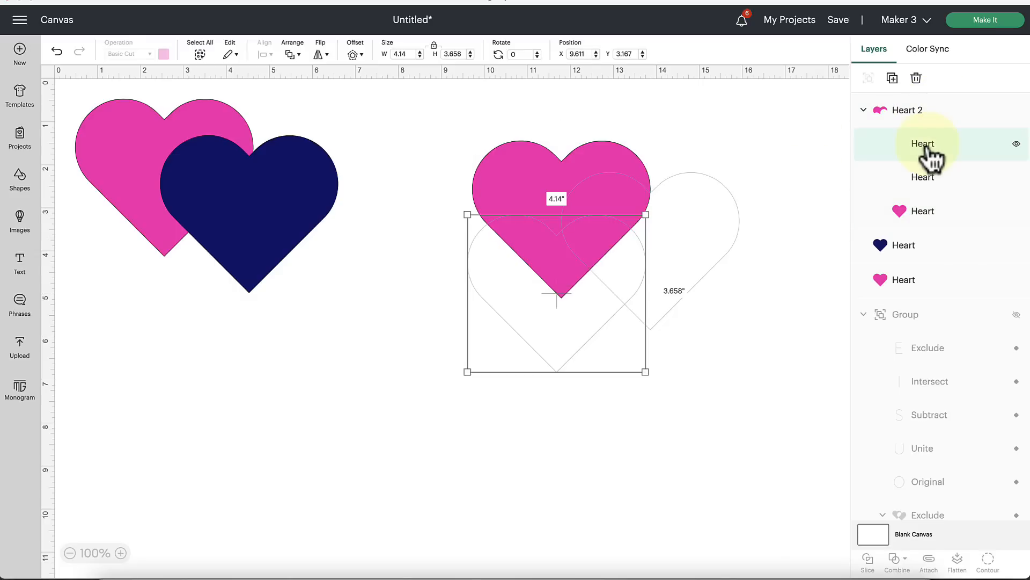
pyautogui.click(923, 178)
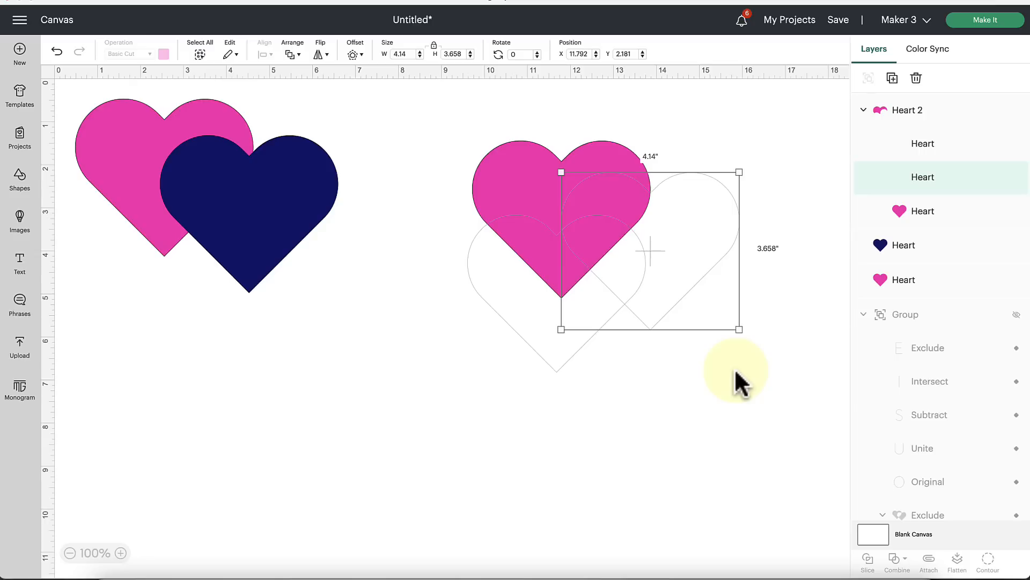
pyautogui.click(922, 143)
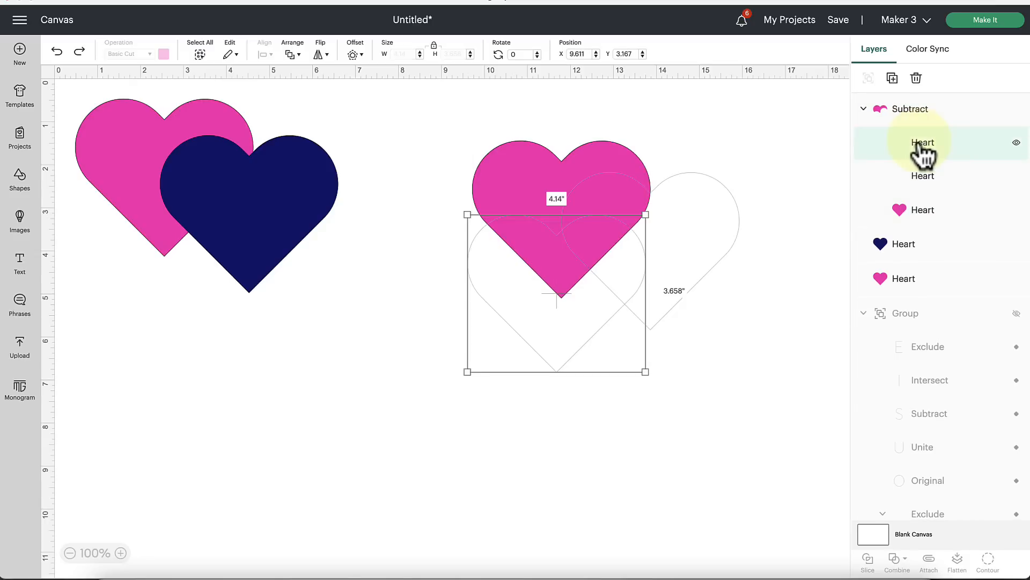
pyautogui.click(923, 177)
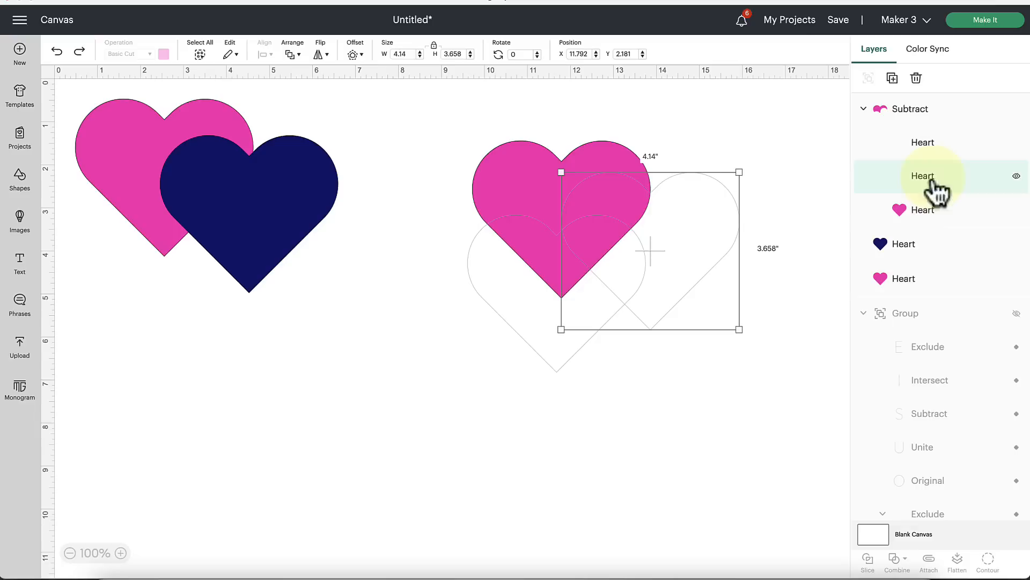
pyautogui.doubleClick(924, 177)
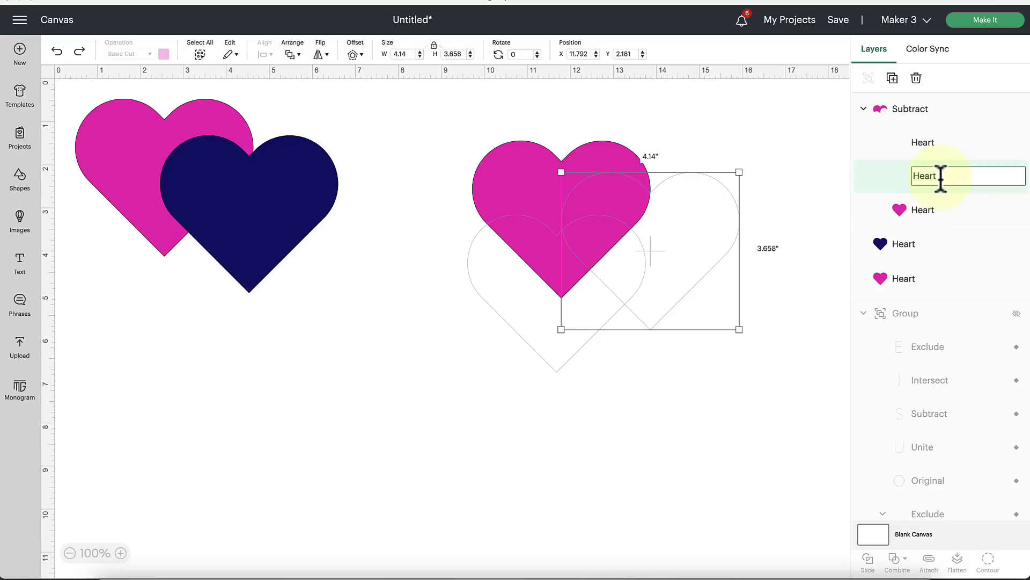
pyautogui.click(822, 256)
# Step: Select the crescent shape and rename its Subtract group to 'Heart 2'
pyautogui.click(563, 181)
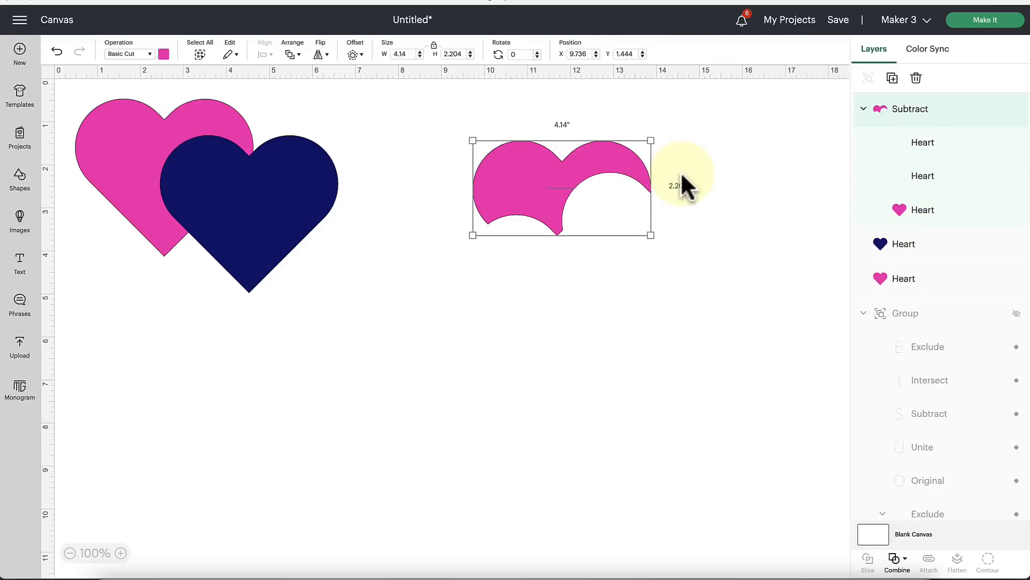
pyautogui.doubleClick(910, 109)
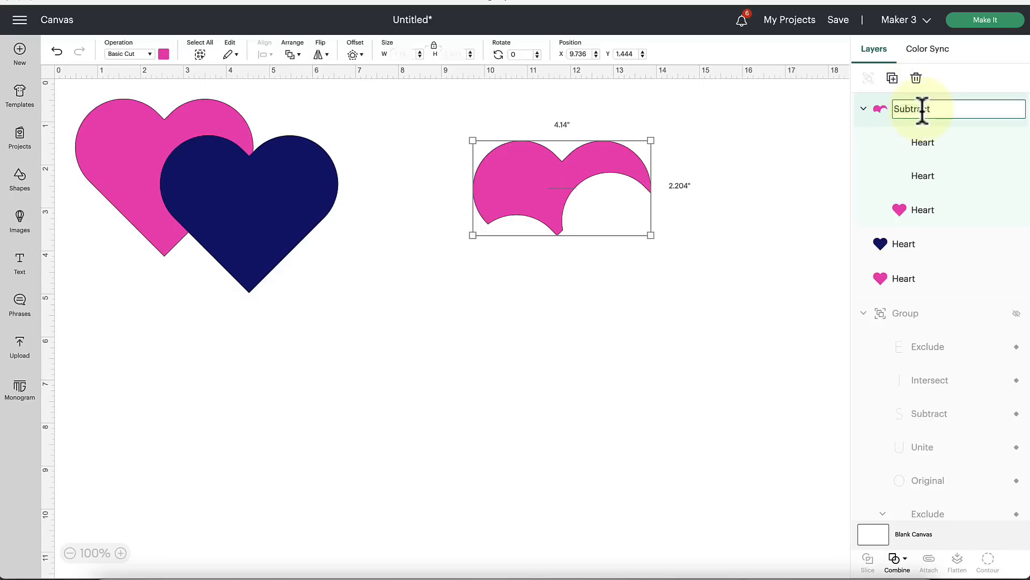
pyautogui.hotkey('ctrl', 'a')
pyautogui.write('Heat')
pyautogui.write('rt 2')
pyautogui.press('Return')
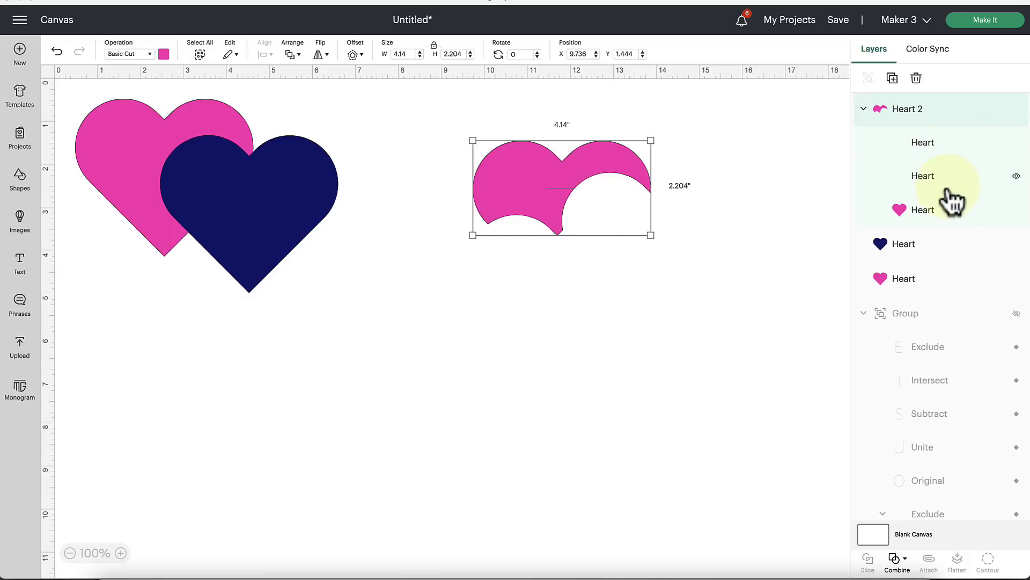
# Step: Merge the subtracted crescent into one layer and rename it from 'Merge' to 'Heart 2'
pyautogui.click(897, 564)
pyautogui.click(922, 534)
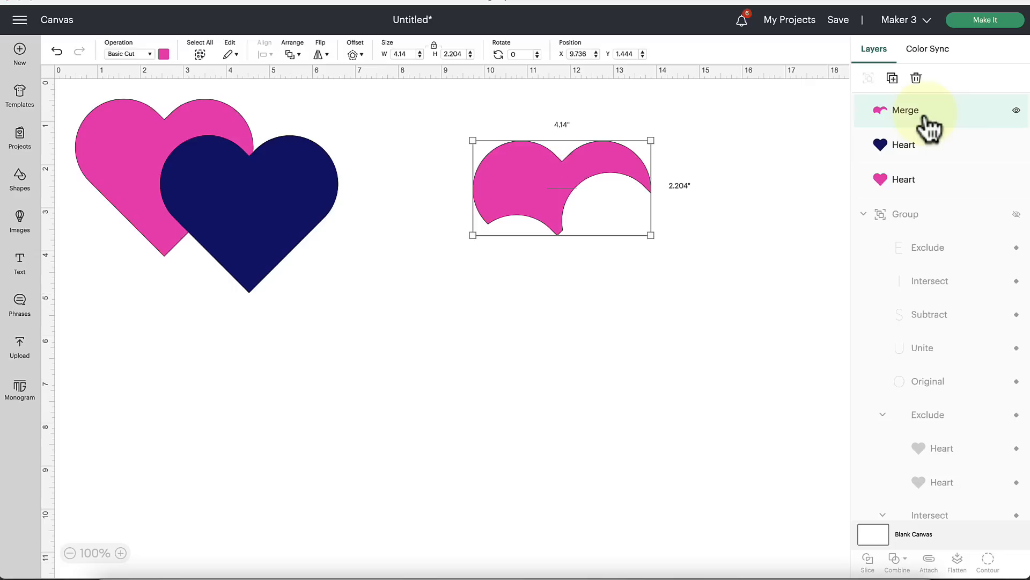
pyautogui.doubleClick(908, 111)
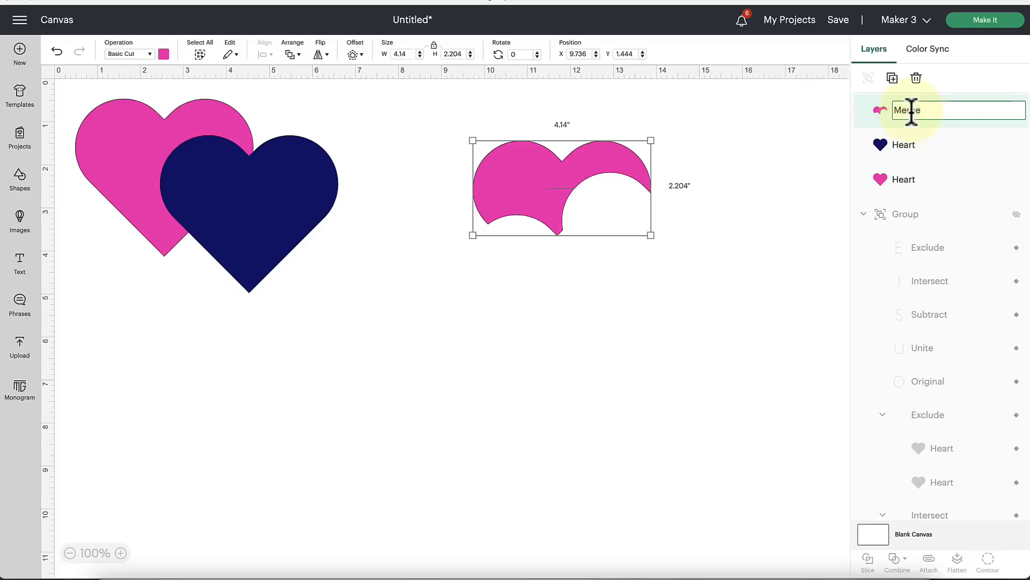
pyautogui.hotkey('ctrl', 'a')
pyautogui.write('H')
pyautogui.write('eart 2')
pyautogui.press('Return')
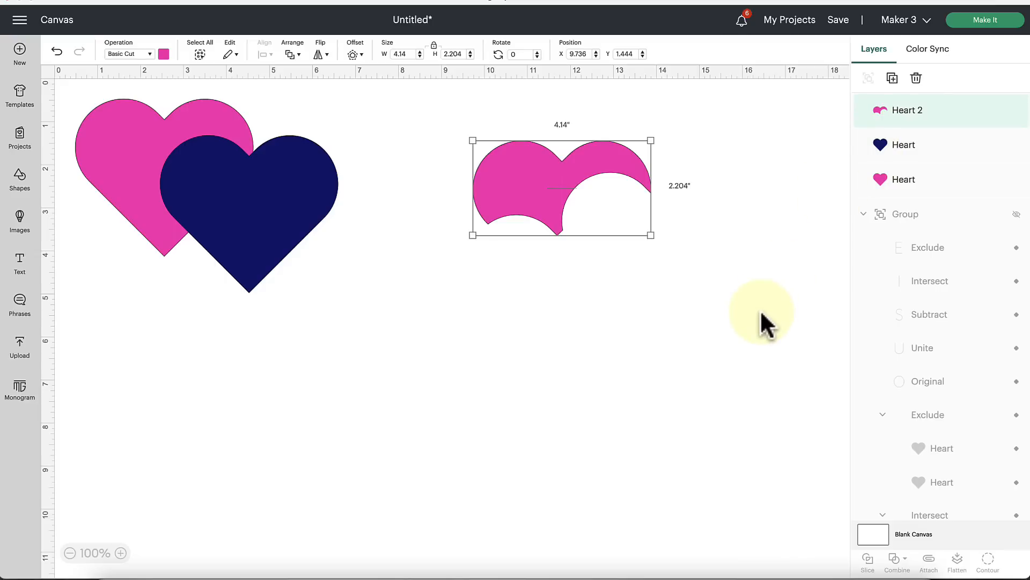